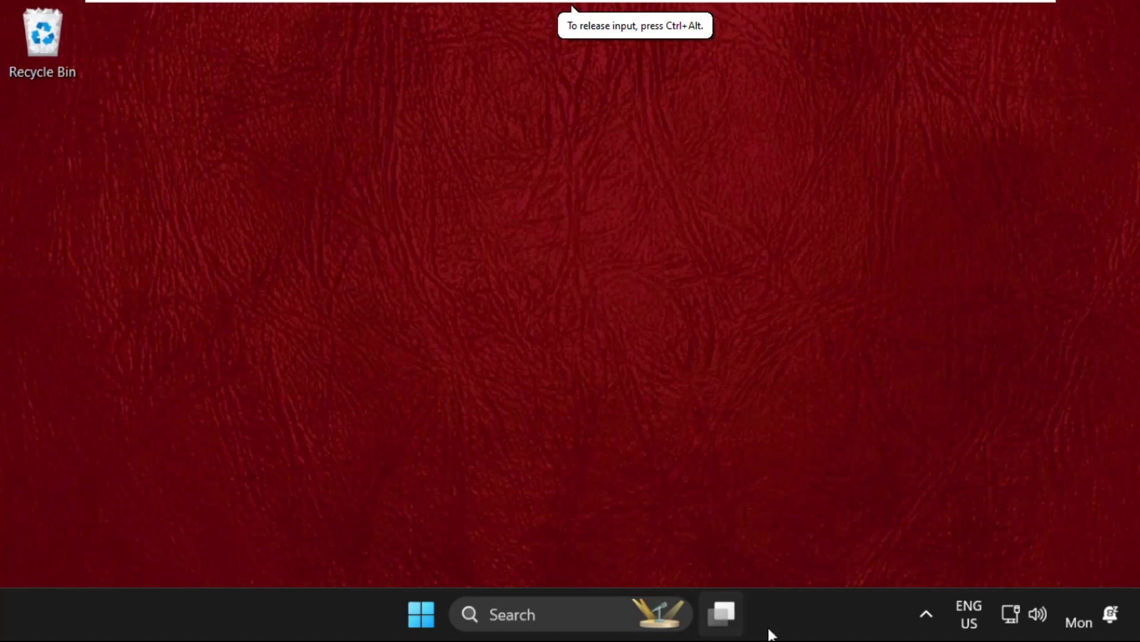
Open Task Manager from the taskbar menu and bring up the Create new task dialog, moved higher
{"action": "right_click", "coordinate": [299, 613]}
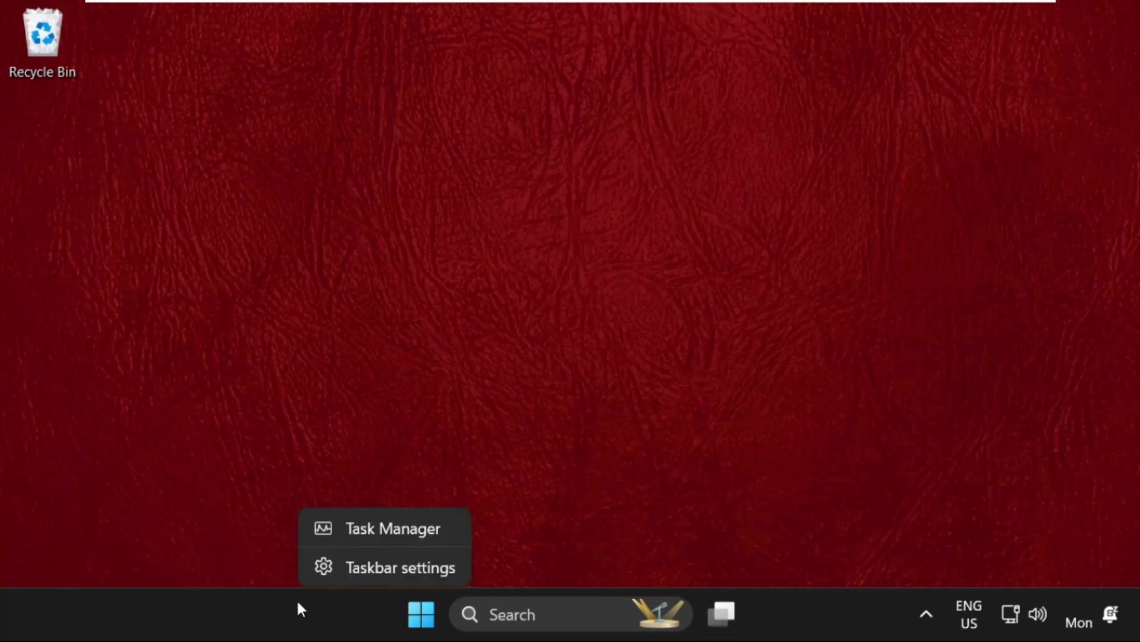
{"action": "left_click", "coordinate": [355, 530]}
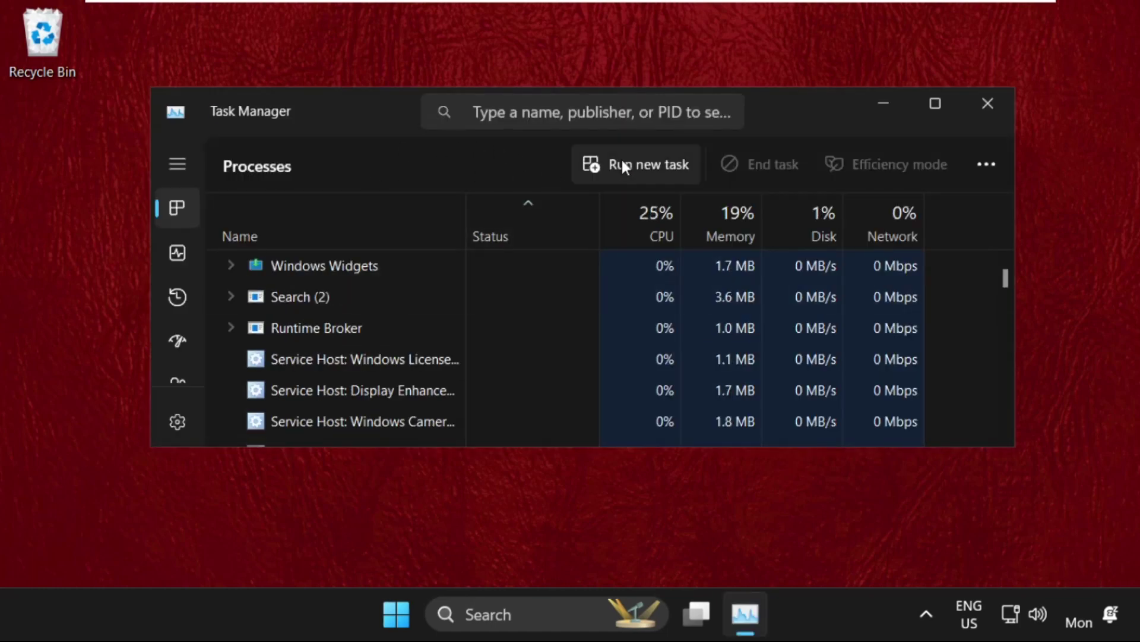
{"action": "left_click", "coordinate": [651, 161]}
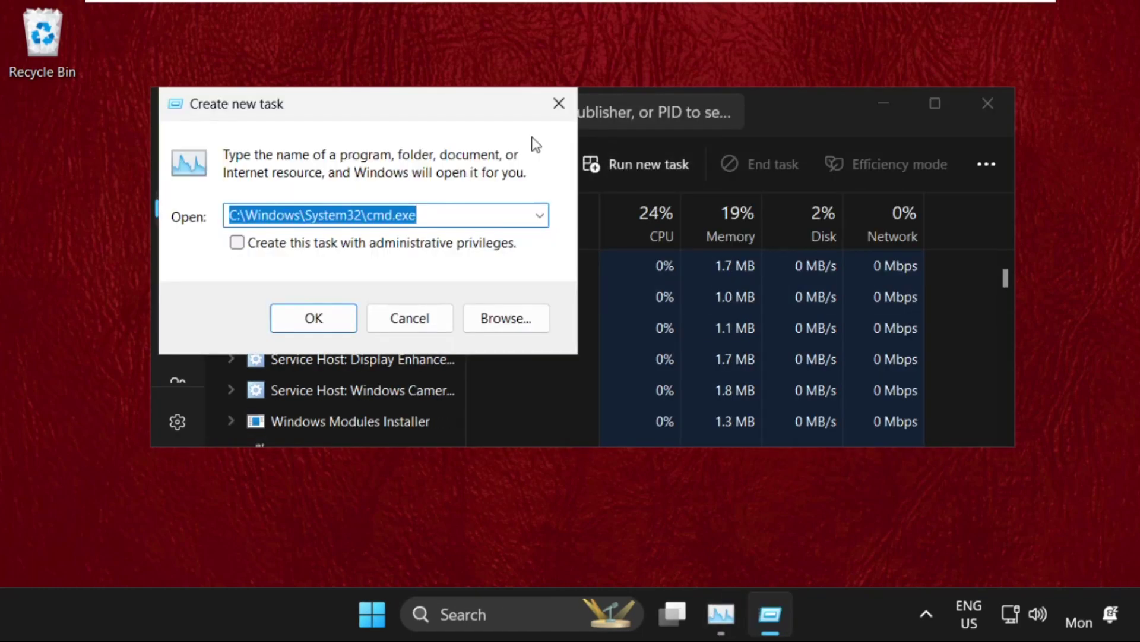
{"action": "left_click_drag", "start_coordinate": [452, 103], "coordinate": [701, 58]}
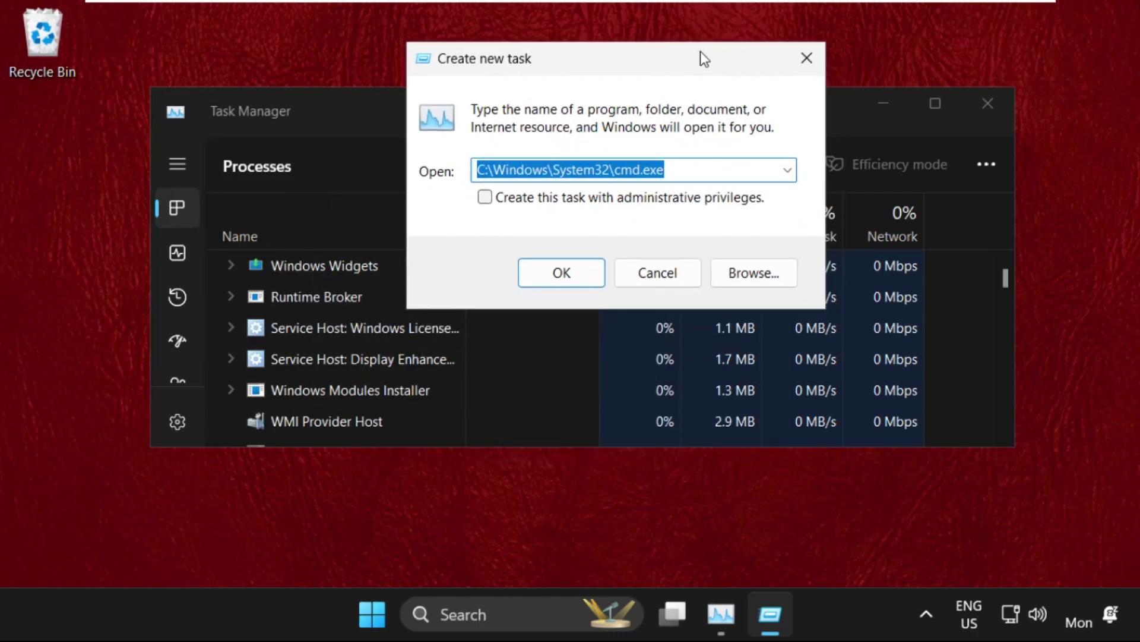
Browse the file picker to This PC > Local Disk (C:) > Windows > System32
{"action": "left_click", "coordinate": [736, 279]}
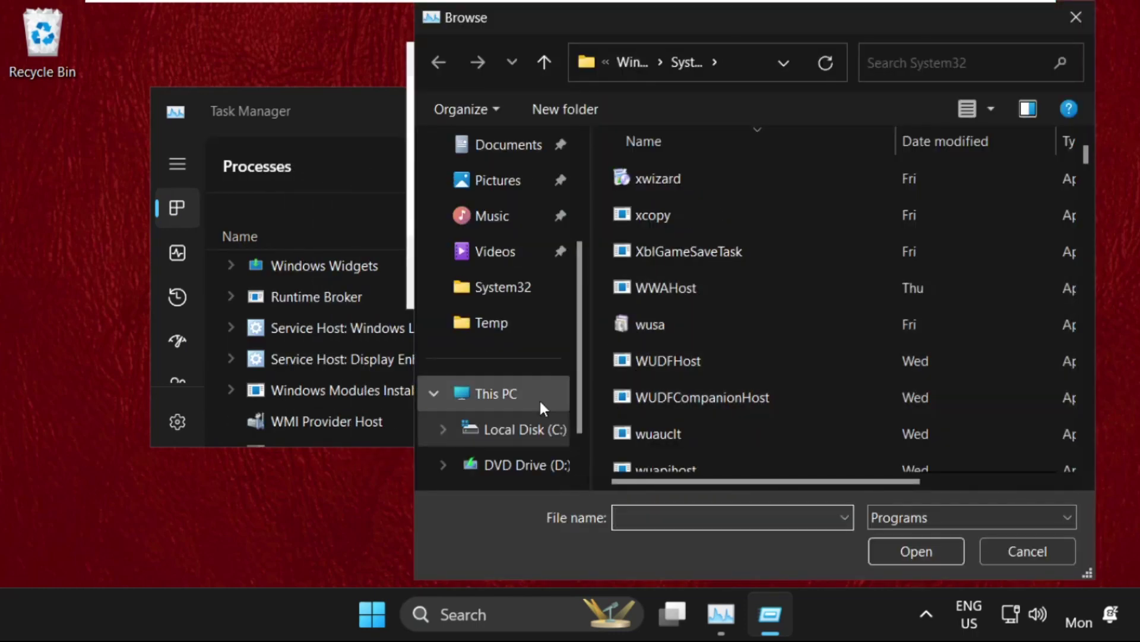
{"action": "left_click", "coordinate": [506, 400]}
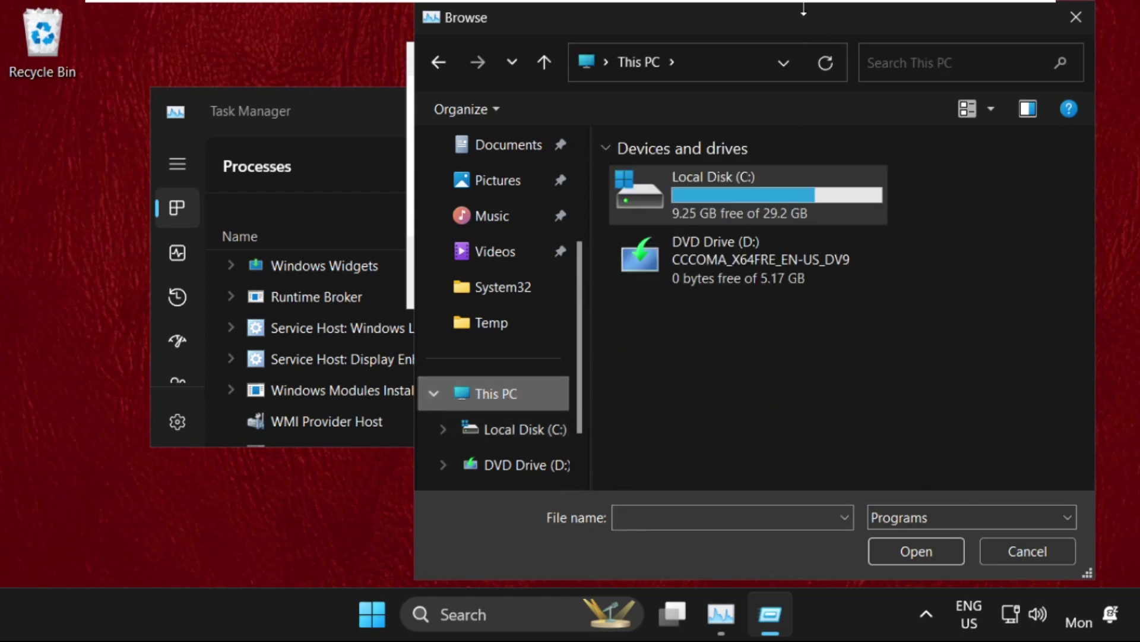
{"action": "left_click_drag", "start_coordinate": [797, 6], "coordinate": [642, 9]}
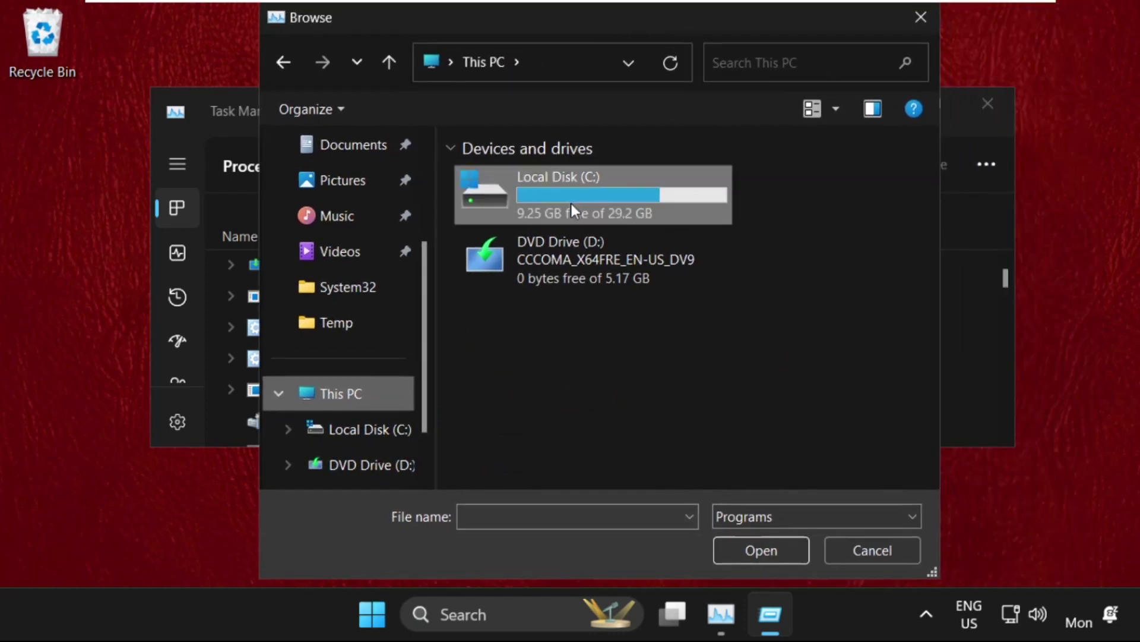
{"action": "double_click", "coordinate": [571, 203]}
{"action": "scroll", "coordinate": [573, 209], "scroll_direction": "down", "scroll_amount": 2}
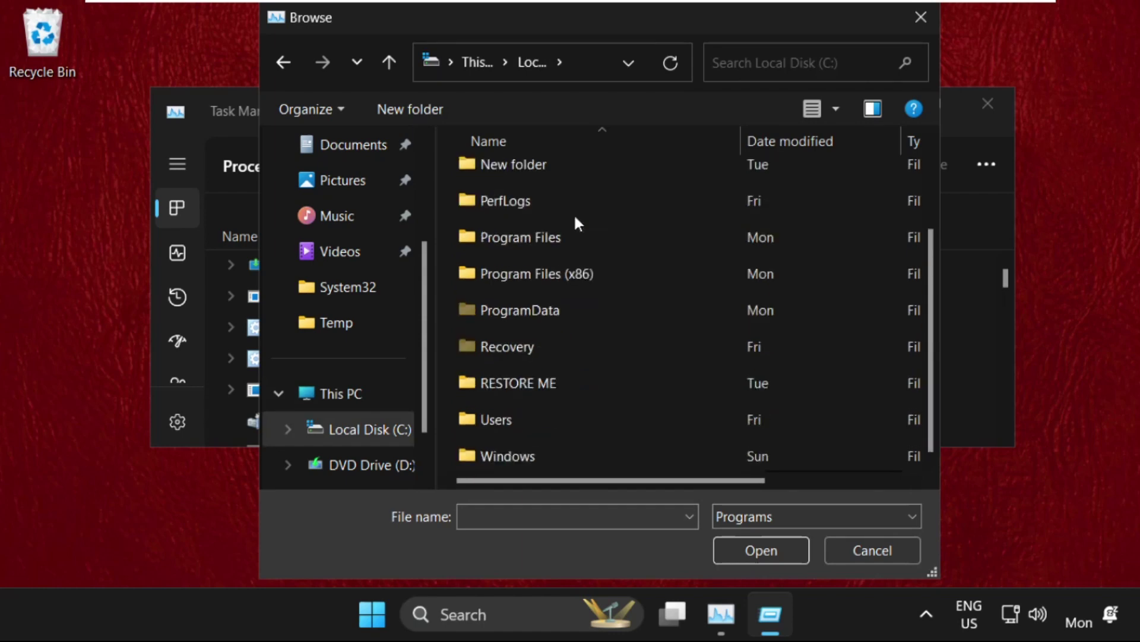
{"action": "double_click", "coordinate": [552, 455]}
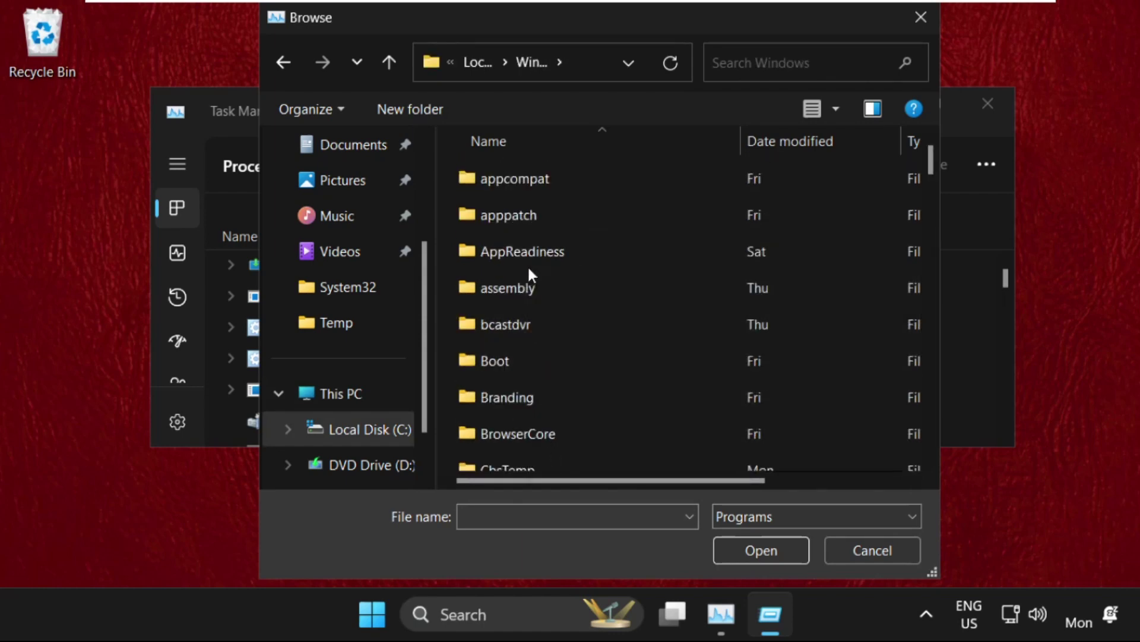
{"action": "scroll", "coordinate": [529, 271], "scroll_direction": "down", "scroll_amount": 3}
{"action": "scroll", "coordinate": [528, 271], "scroll_direction": "down", "scroll_amount": 1}
{"action": "scroll", "coordinate": [529, 271], "scroll_direction": "down", "scroll_amount": 12}
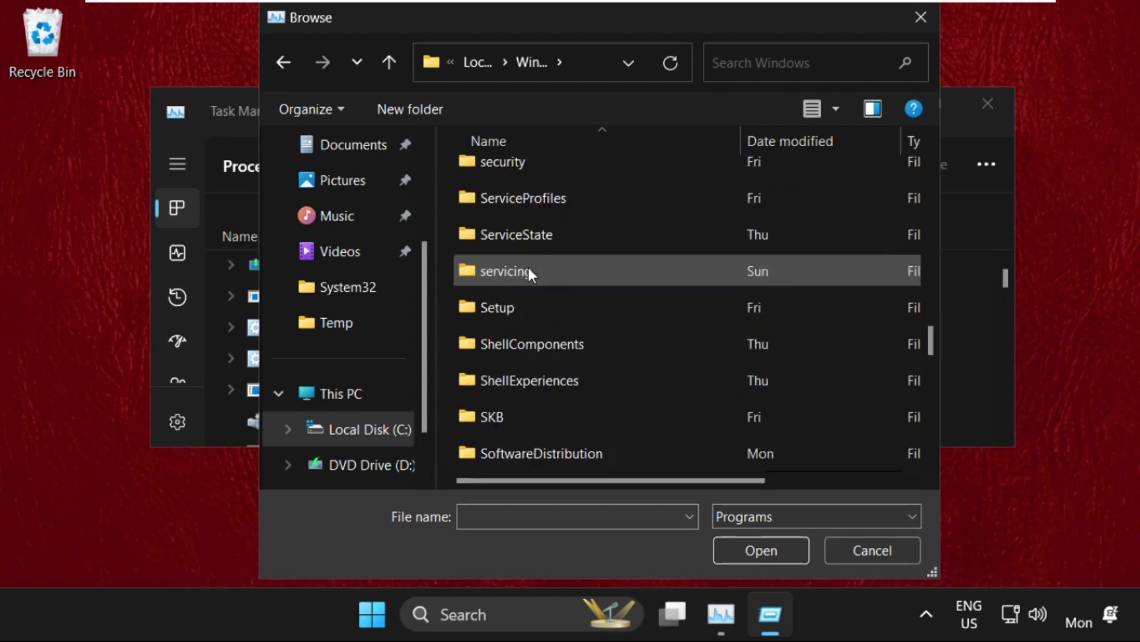
{"action": "scroll", "coordinate": [529, 272], "scroll_direction": "down", "scroll_amount": 2}
{"action": "scroll", "coordinate": [528, 265], "scroll_direction": "down", "scroll_amount": 1}
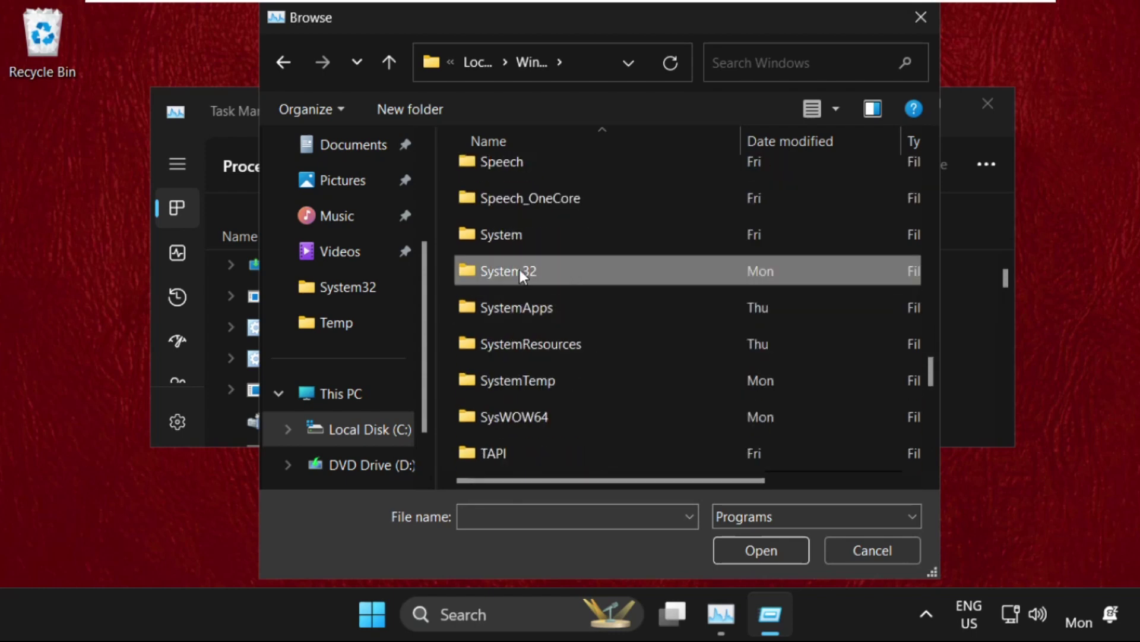
{"action": "double_click", "coordinate": [574, 274]}
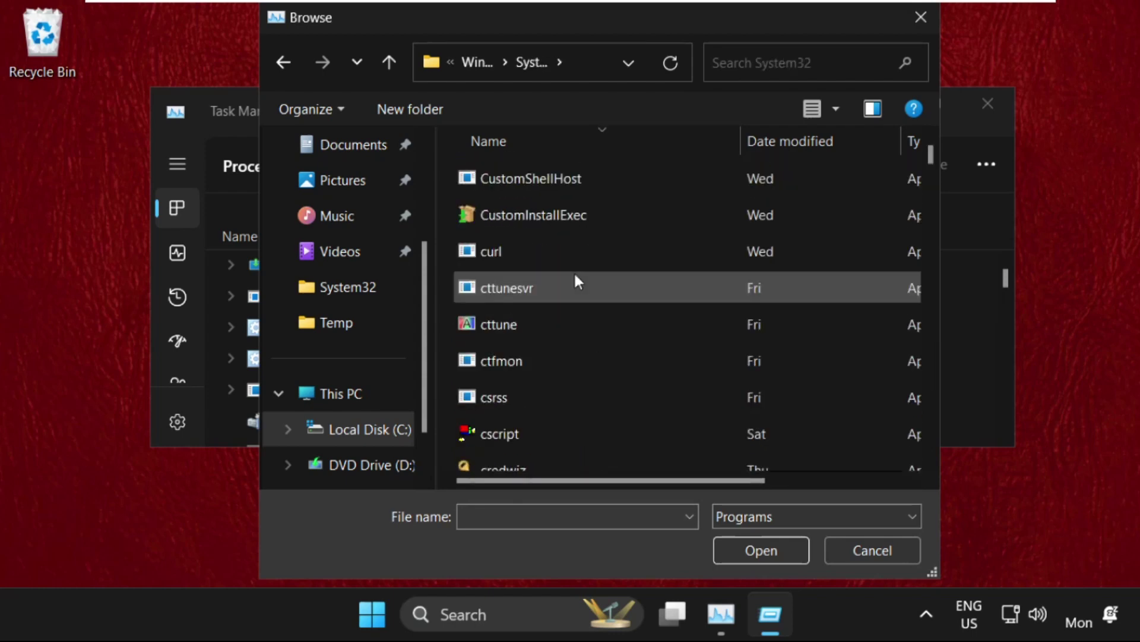
{"action": "type", "text": "c"}
{"action": "scroll", "coordinate": [575, 276], "scroll_direction": "down", "scroll_amount": 2}
{"action": "scroll", "coordinate": [575, 275], "scroll_direction": "down", "scroll_amount": 2}
{"action": "scroll", "coordinate": [575, 276], "scroll_direction": "down", "scroll_amount": 1}
{"action": "scroll", "coordinate": [575, 275], "scroll_direction": "down", "scroll_amount": 2}
{"action": "scroll", "coordinate": [574, 271], "scroll_direction": "down", "scroll_amount": 1}
{"action": "scroll", "coordinate": [574, 271], "scroll_direction": "down", "scroll_amount": 1}
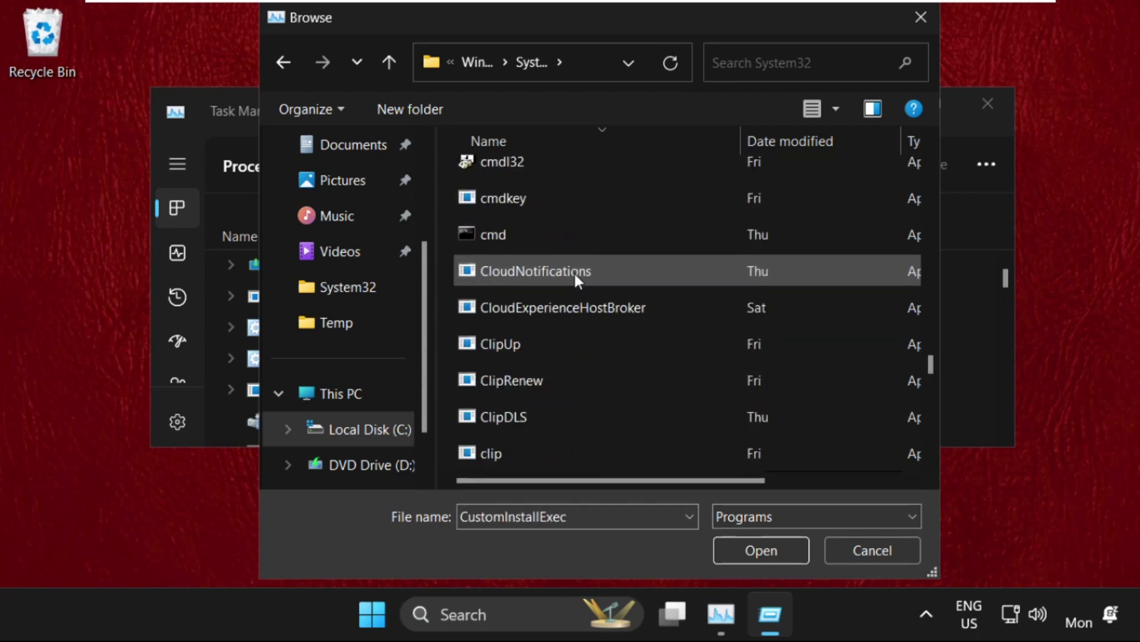
{"action": "scroll", "coordinate": [570, 281], "scroll_direction": "up", "scroll_amount": 1}
Choose cmd as the new task's program and request administrator rights
{"action": "left_click", "coordinate": [556, 343]}
{"action": "left_click", "coordinate": [549, 319]}
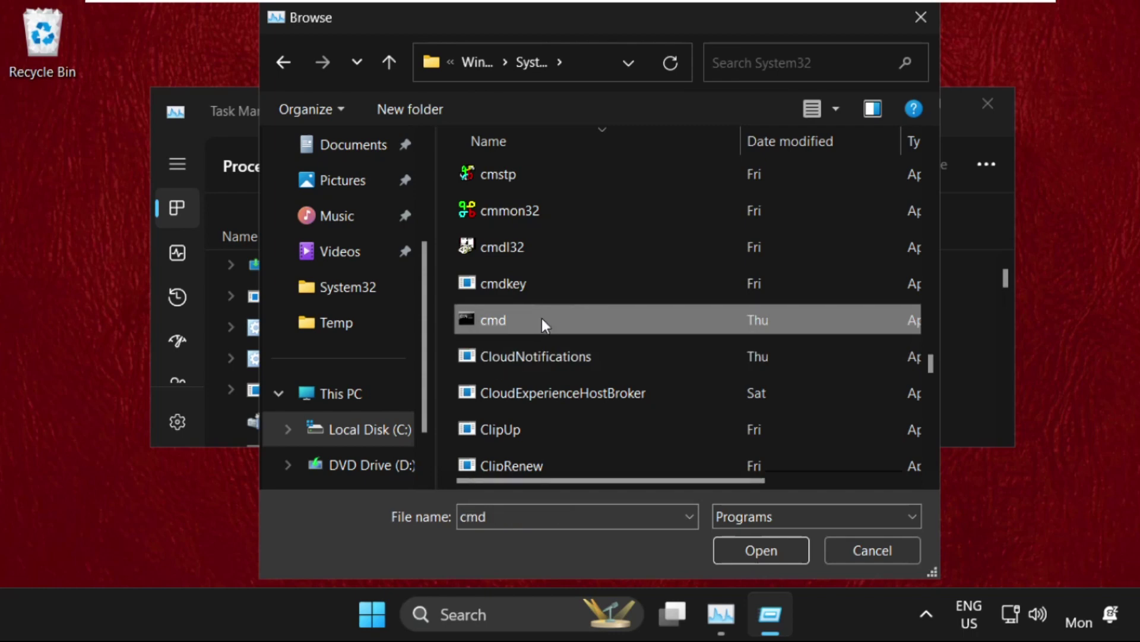
{"action": "left_click", "coordinate": [769, 554]}
{"action": "left_click", "coordinate": [489, 199]}
Launch the elevated Command Prompt, then shrink it and place it near the screen's top
{"action": "left_click", "coordinate": [562, 273]}
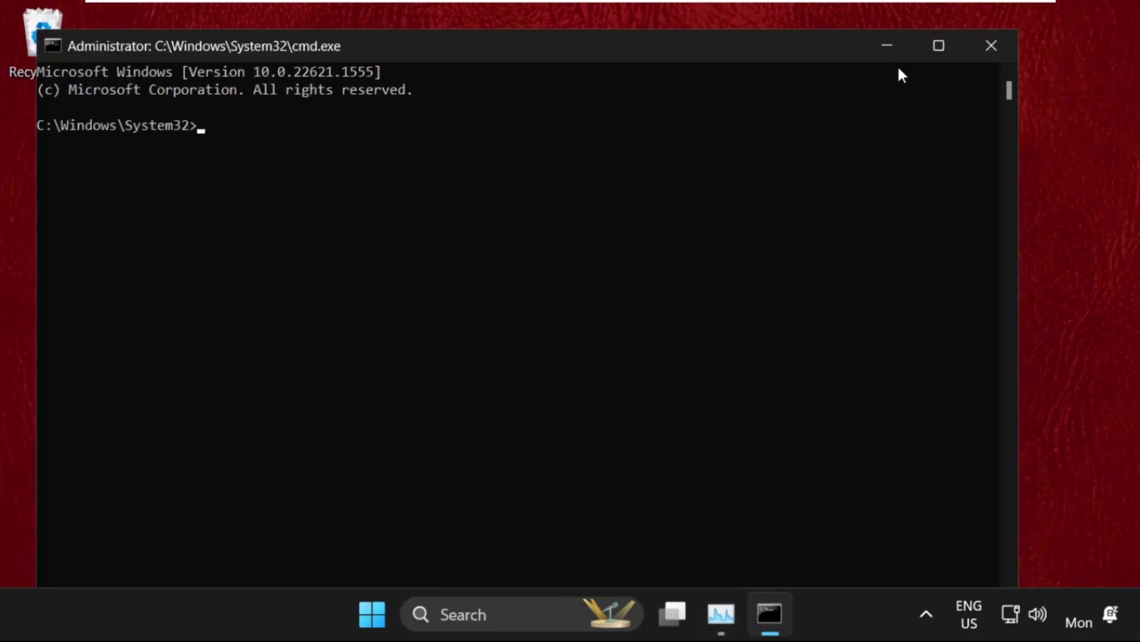
{"action": "left_click_drag", "start_coordinate": [606, 51], "coordinate": [683, 194]}
{"action": "left_click", "coordinate": [880, 100]}
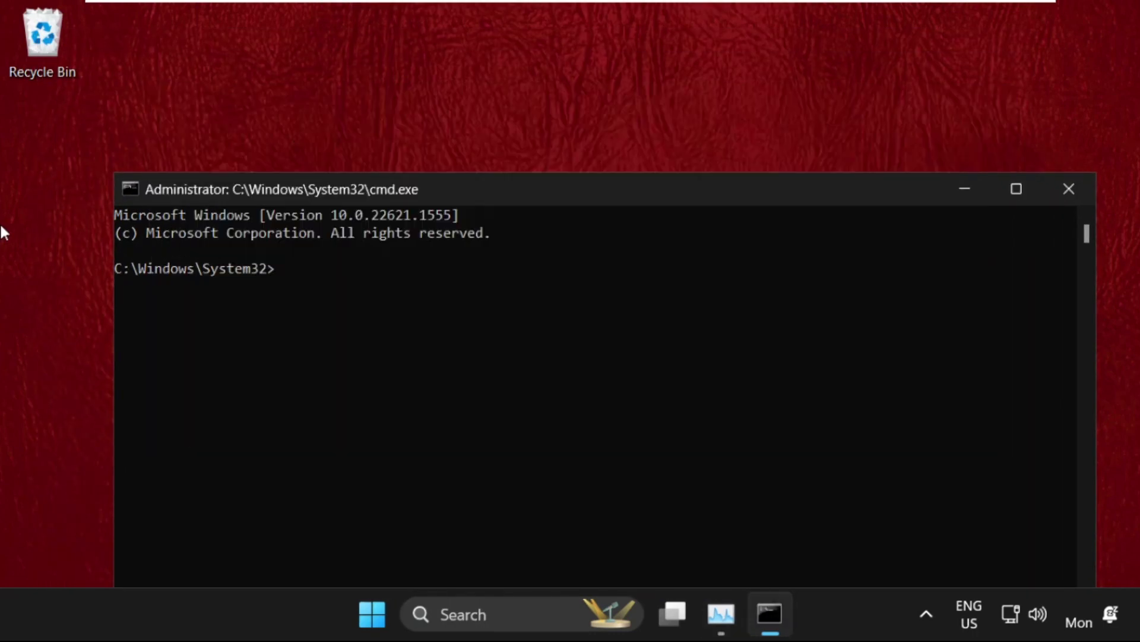
{"action": "left_click_drag", "start_coordinate": [112, 173], "coordinate": [185, 308]}
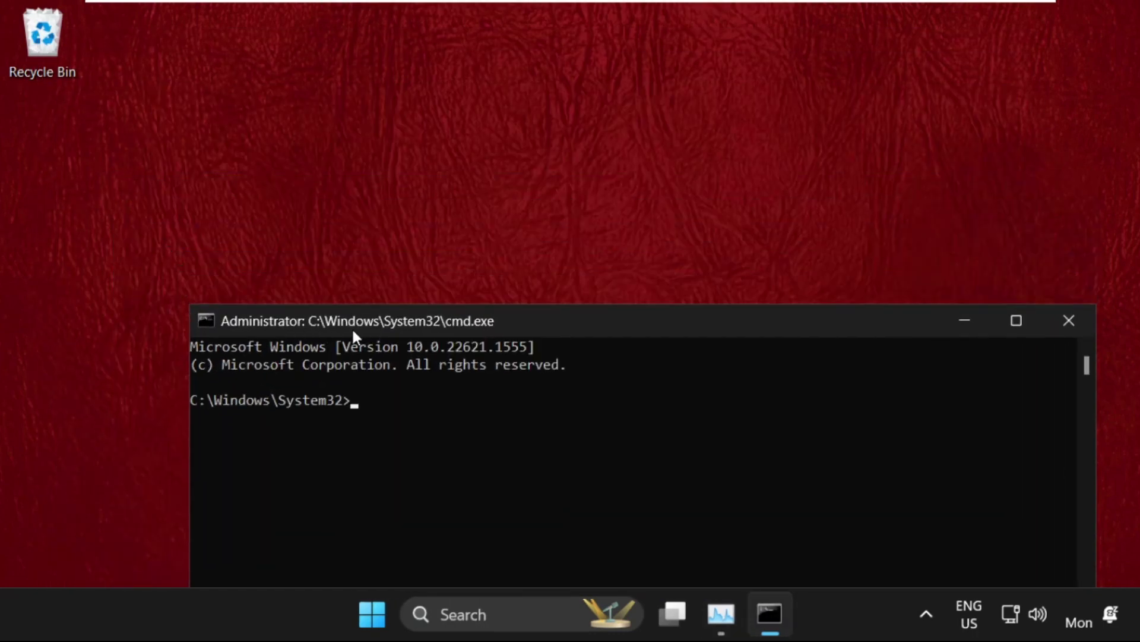
{"action": "left_click_drag", "start_coordinate": [352, 326], "coordinate": [293, 84]}
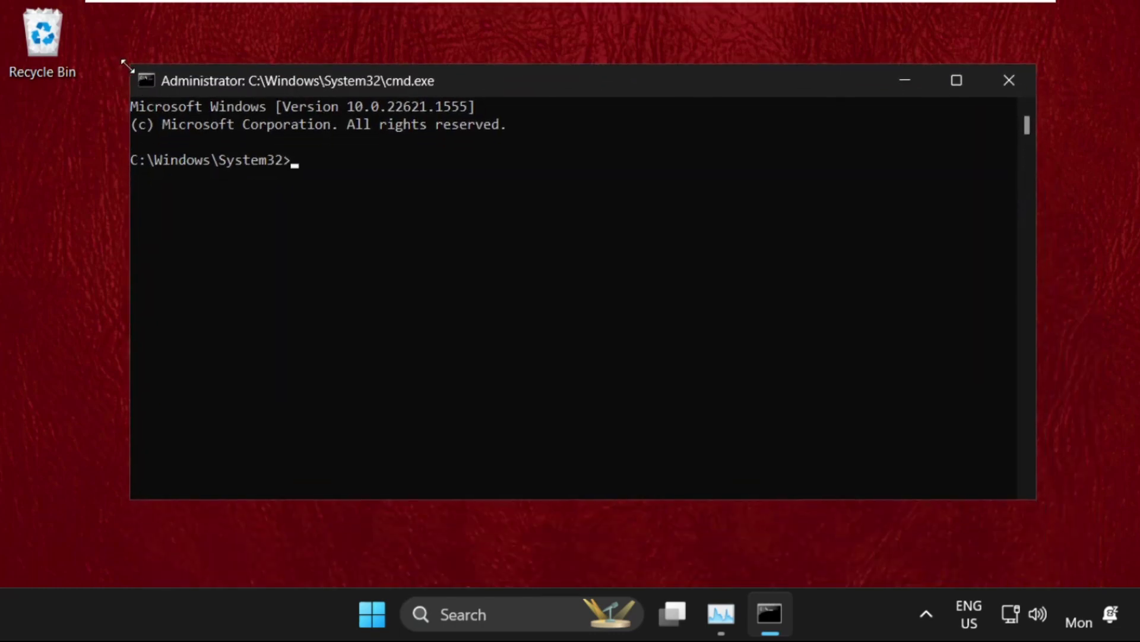
{"action": "left_click_drag", "start_coordinate": [127, 66], "coordinate": [133, 181]}
{"action": "left_click_drag", "start_coordinate": [294, 203], "coordinate": [295, 113]}
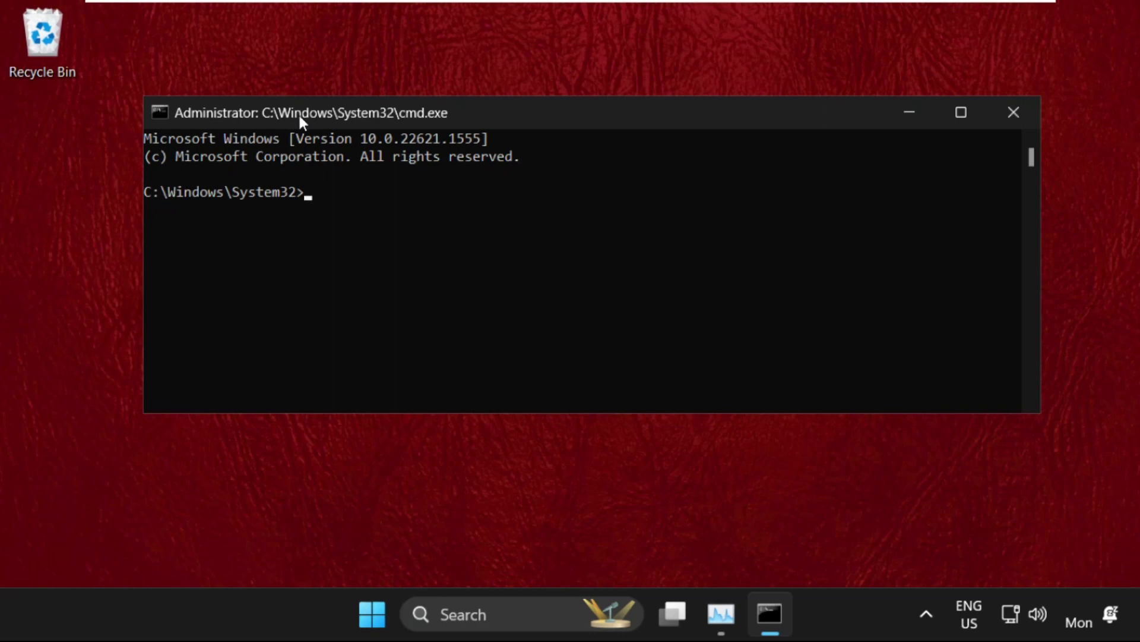
{"action": "type", "text": "sfc /"}
{"action": "type", "text": "scanf"}
{"action": "type", "text": "ile=c"}
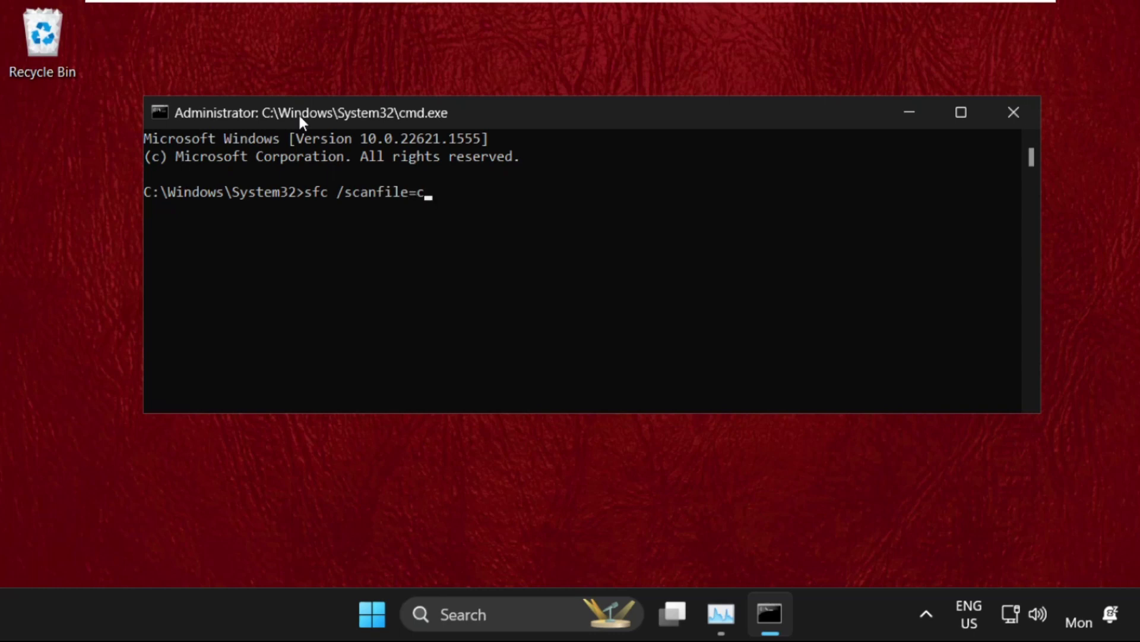
{"action": "type", "text": ":\\"}
{"action": "type", "text": "windows\\"}
{"action": "type", "text": "system32"}
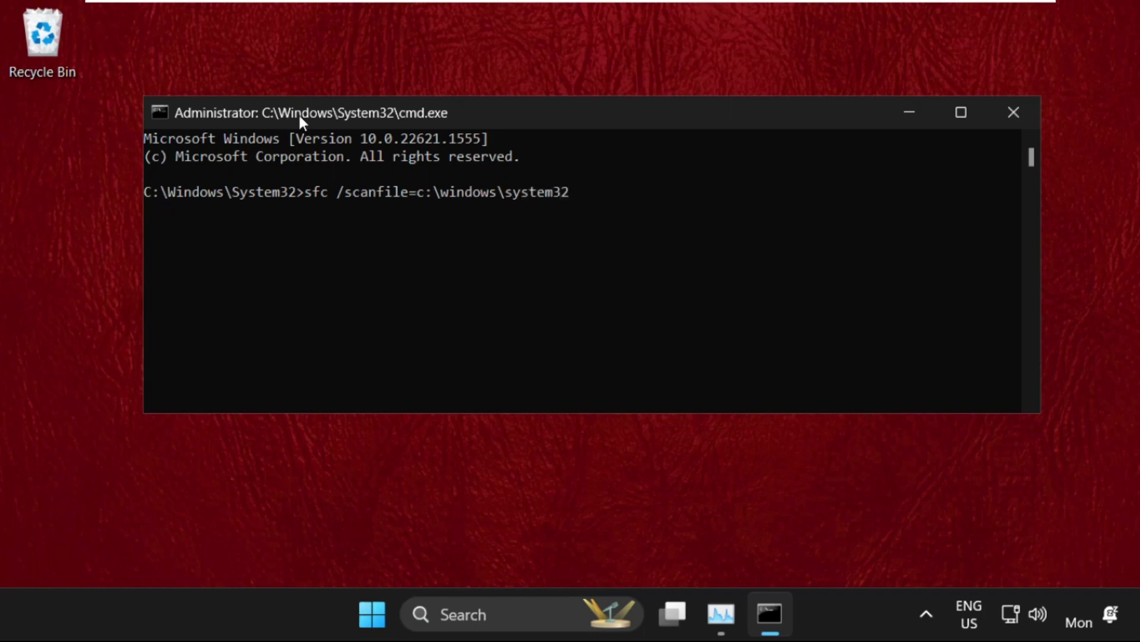
{"action": "type", "text": "\\iefran"}
Fix the typo and run sfc /scanfile=c:\windows\system32\ieframe.dll, finding no integrity violations
{"action": "key", "text": "BackSpace"}
{"action": "type", "text": "me."}
{"action": "type", "text": "dll"}
{"action": "key", "text": "Return"}
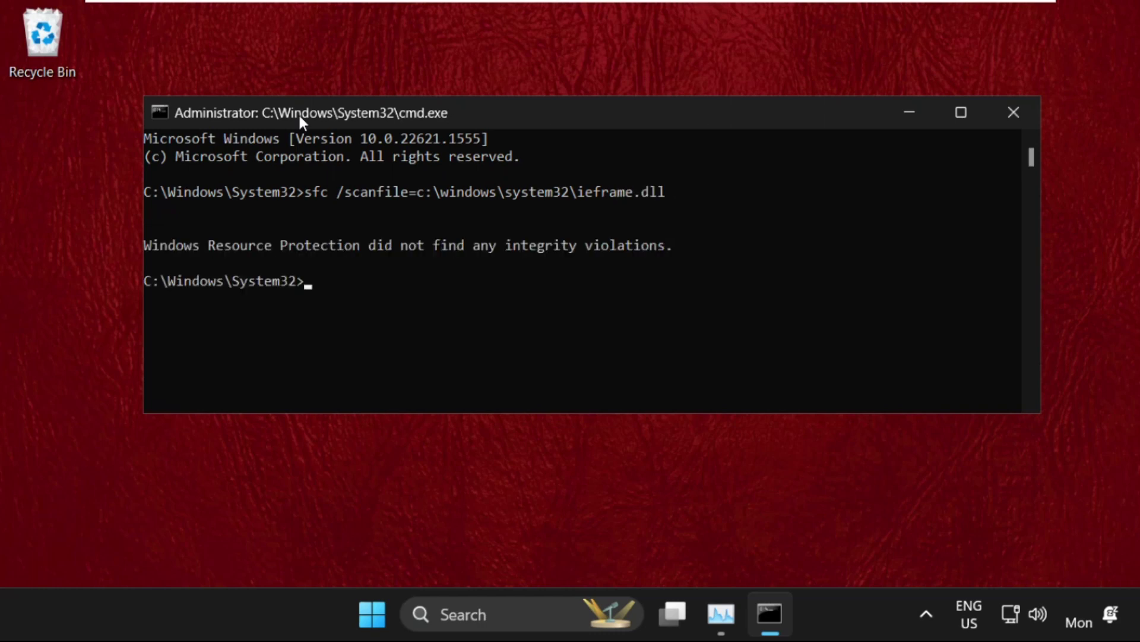
{"action": "type", "text": "sfc "}
{"action": "type", "text": "/"}
{"action": "type", "text": "veri"}
{"action": "type", "text": "fyfile"}
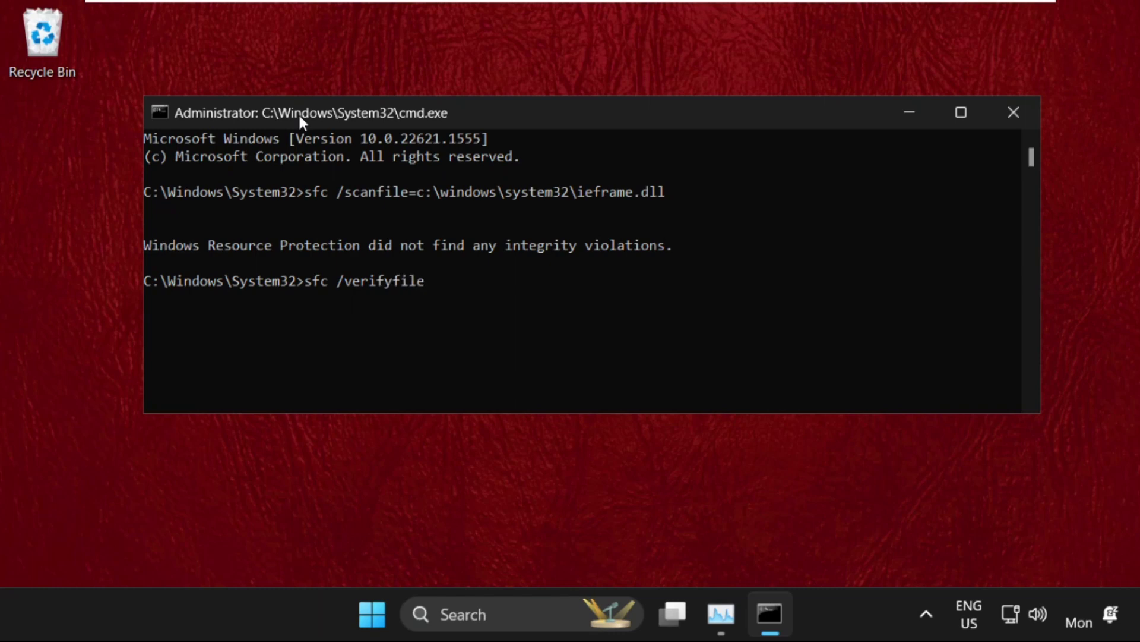
{"action": "type", "text": "=c:"}
{"action": "type", "text": "\\windo"}
{"action": "type", "text": "ws\\syste"}
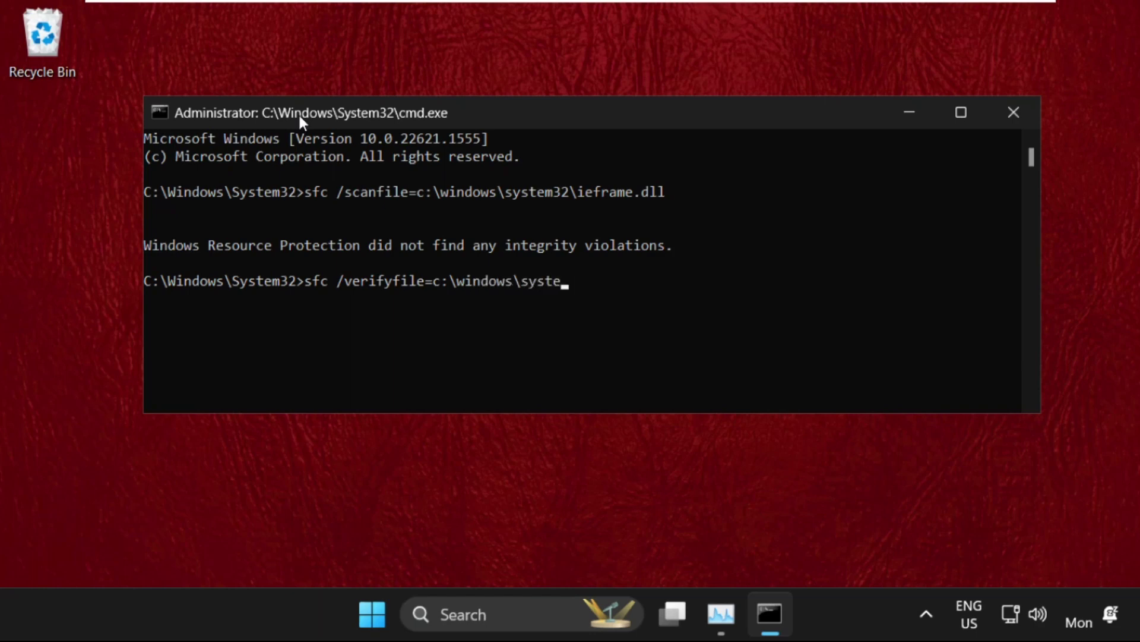
{"action": "type", "text": "m32\\i"}
{"action": "type", "text": "eframe"}
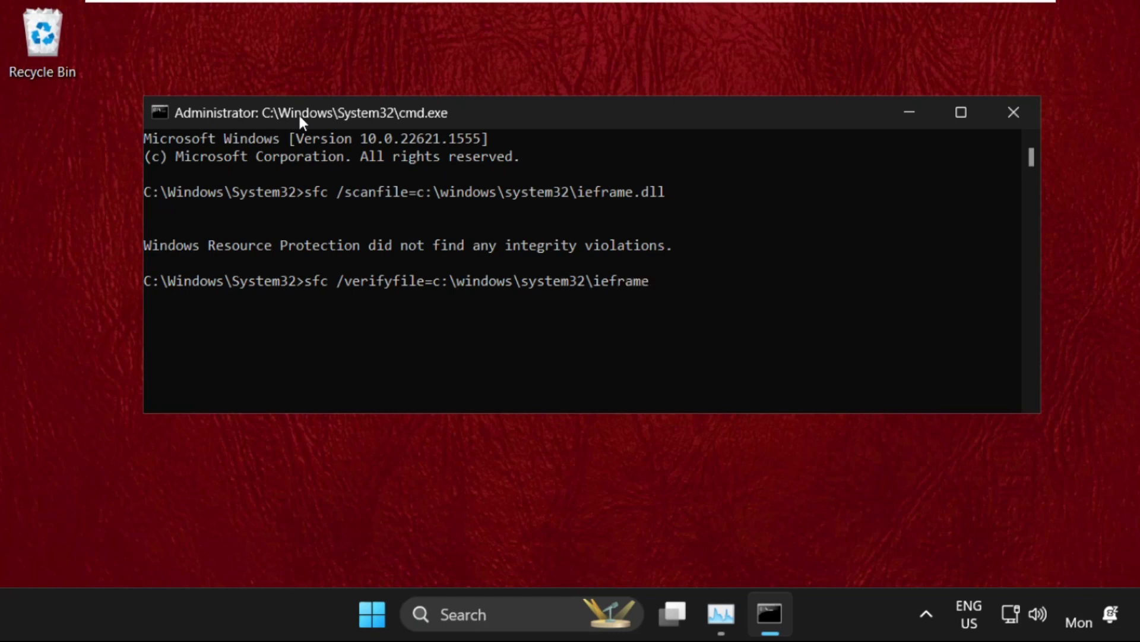
{"action": "type", "text": ".dll"}
Run sfc /verifyfile=c:\windows\system32\ieframe.dll, which reports no integrity violations
{"action": "key", "text": "Return"}
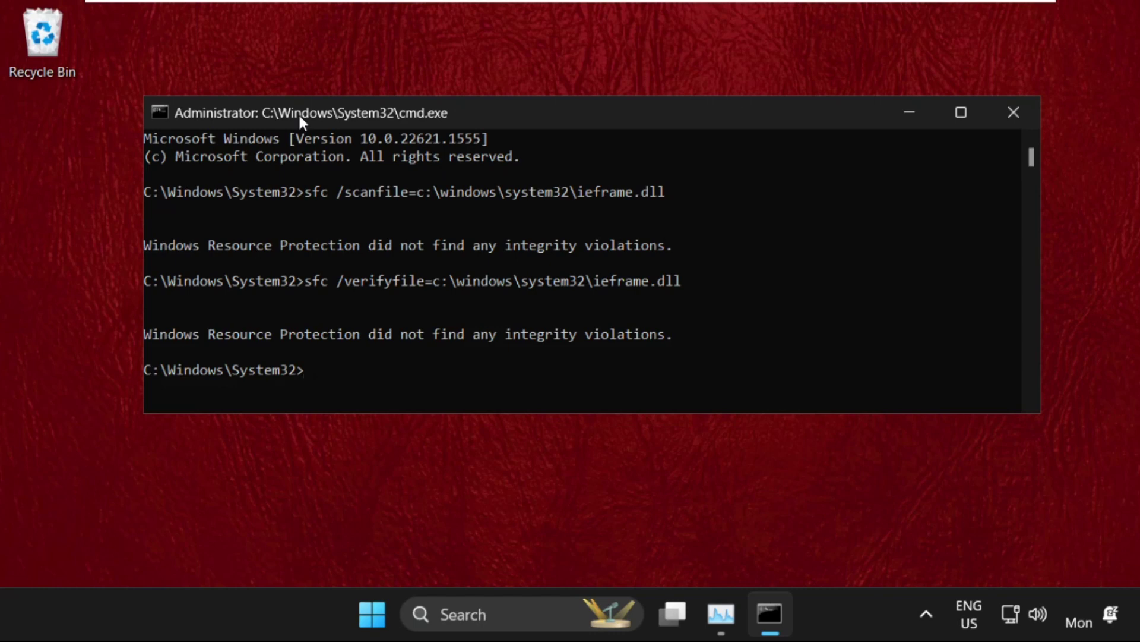
{"action": "type", "text": "chkd"}
{"action": "type", "text": "sk c: /f"}
{"action": "type", "text": " /"}
{"action": "type", "text": "r"}
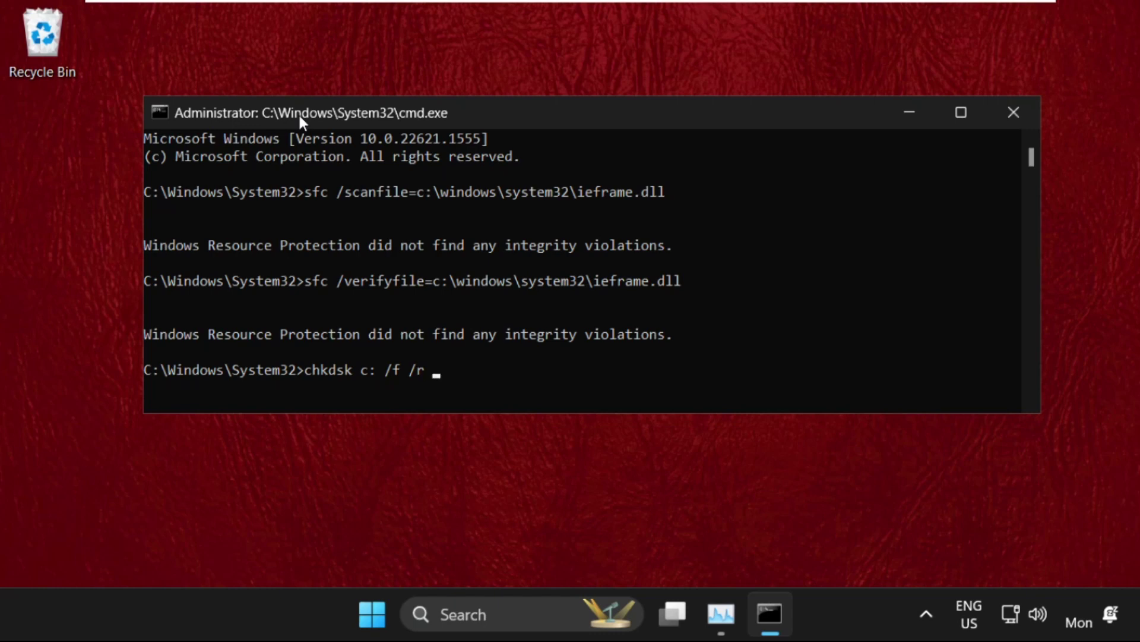
Schedule chkdsk c: /f /r for the next restart, then exit Command Prompt
{"action": "key", "text": "Return"}
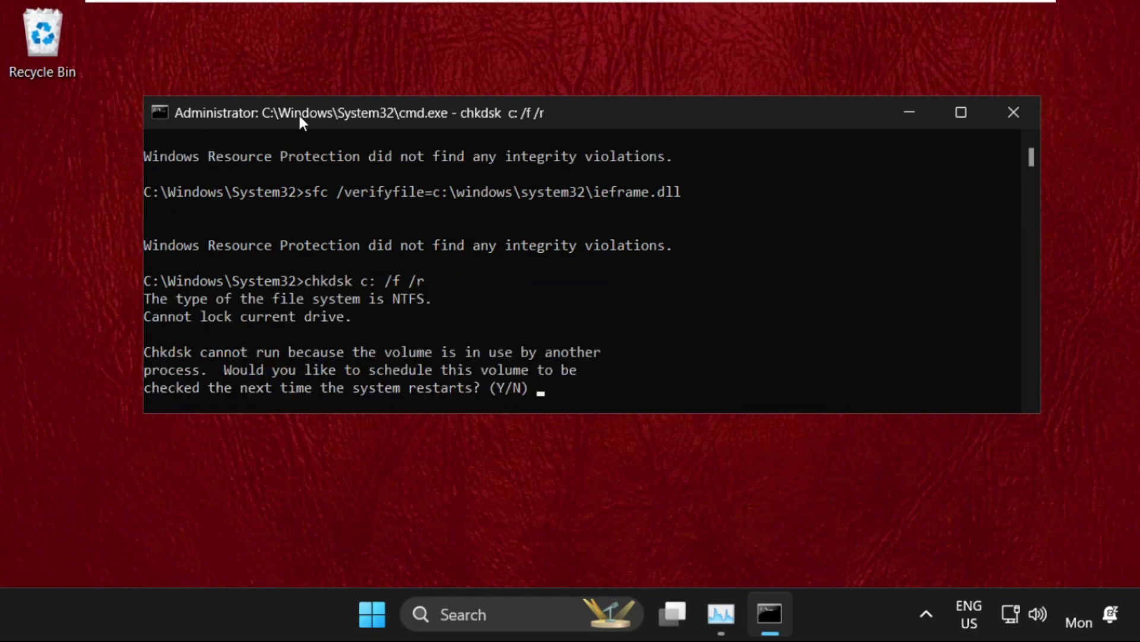
{"action": "type", "text": "y"}
{"action": "key", "text": "Return"}
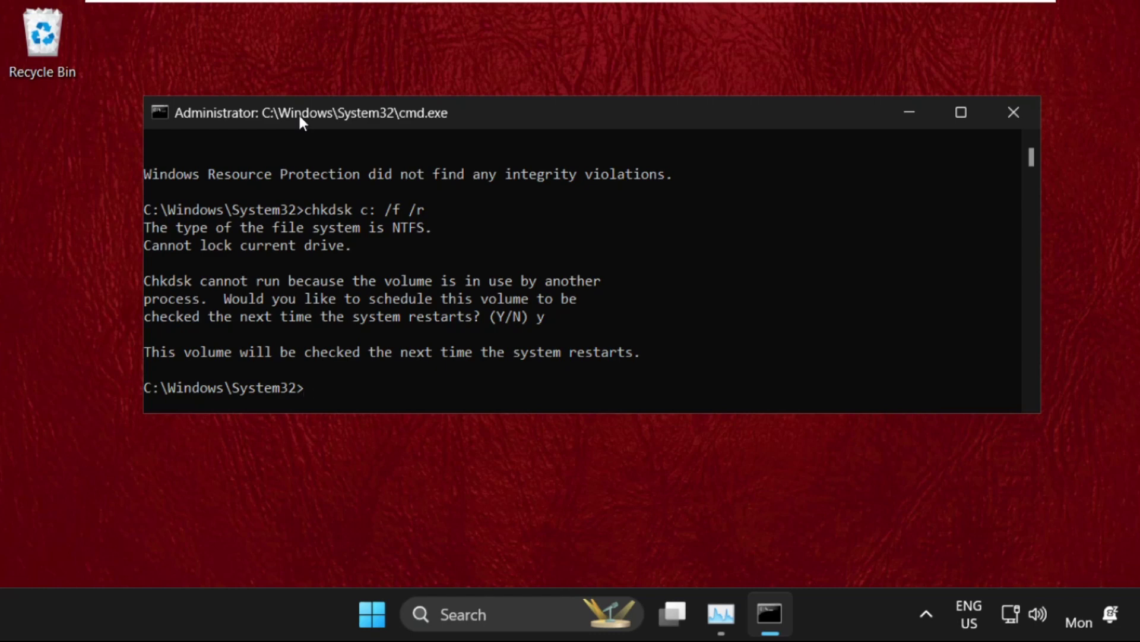
{"action": "type", "text": "ext"}
{"action": "key", "text": "Return"}
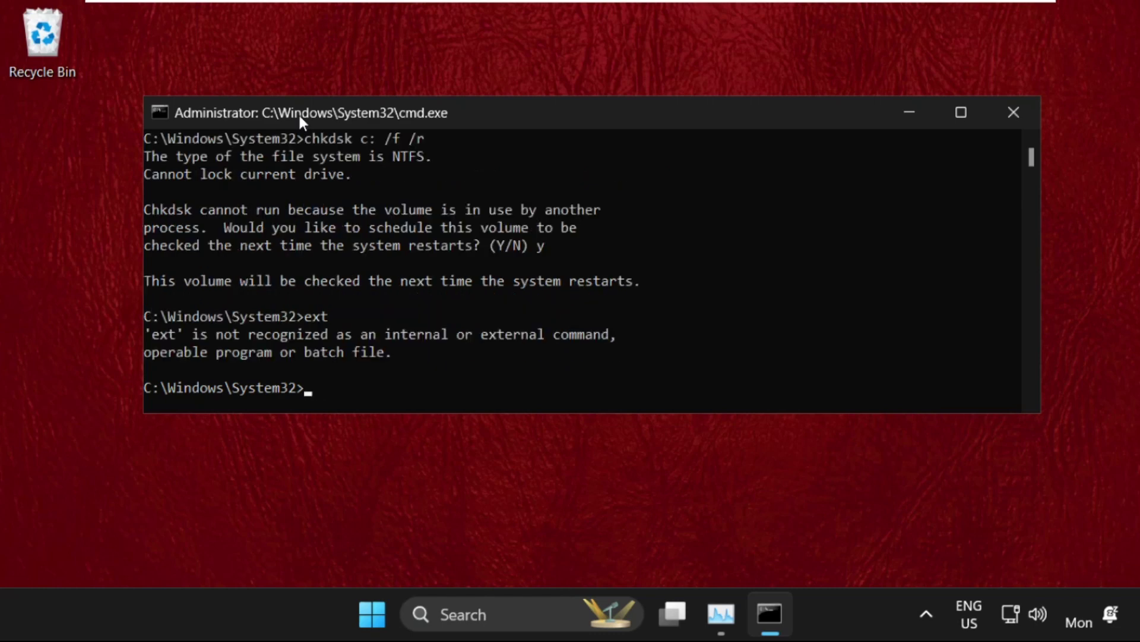
{"action": "type", "text": "ex"}
{"action": "type", "text": "it"}
{"action": "key", "text": "Return"}
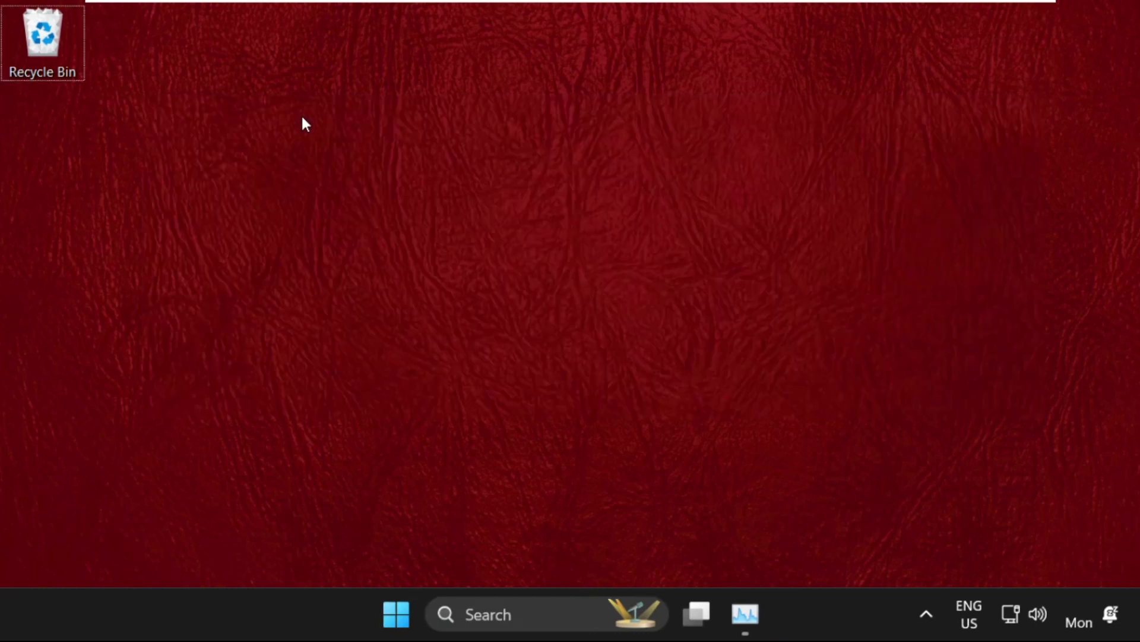
Open Device Manager and show Properties for Microsoft Basic Display Adapter under Display adapters
{"action": "right_click", "coordinate": [296, 615]}
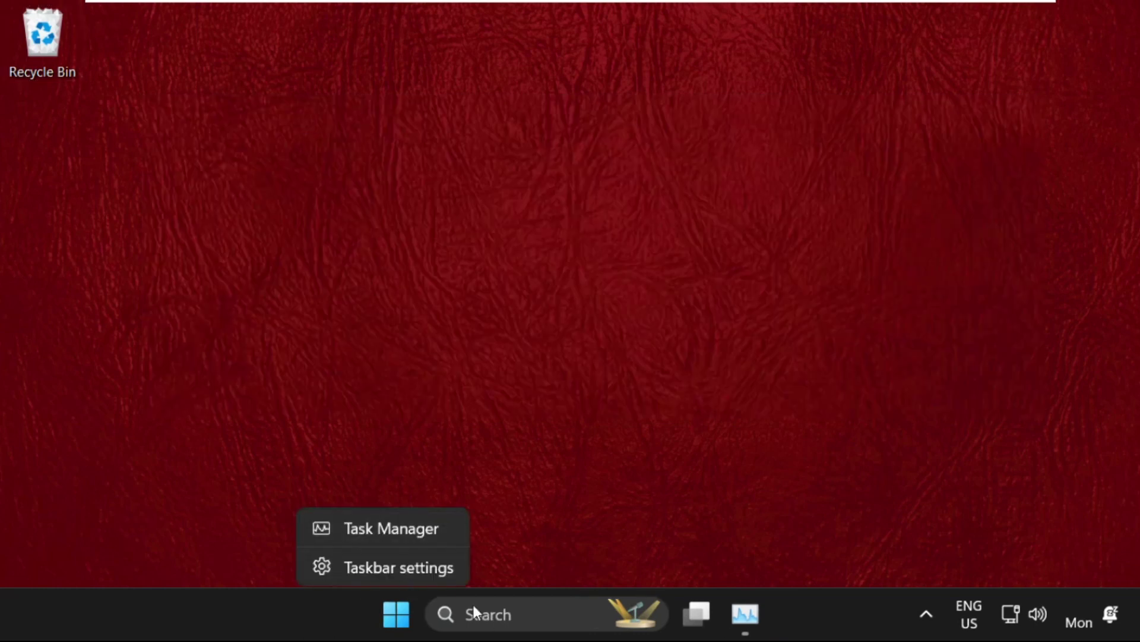
{"action": "right_click", "coordinate": [402, 610]}
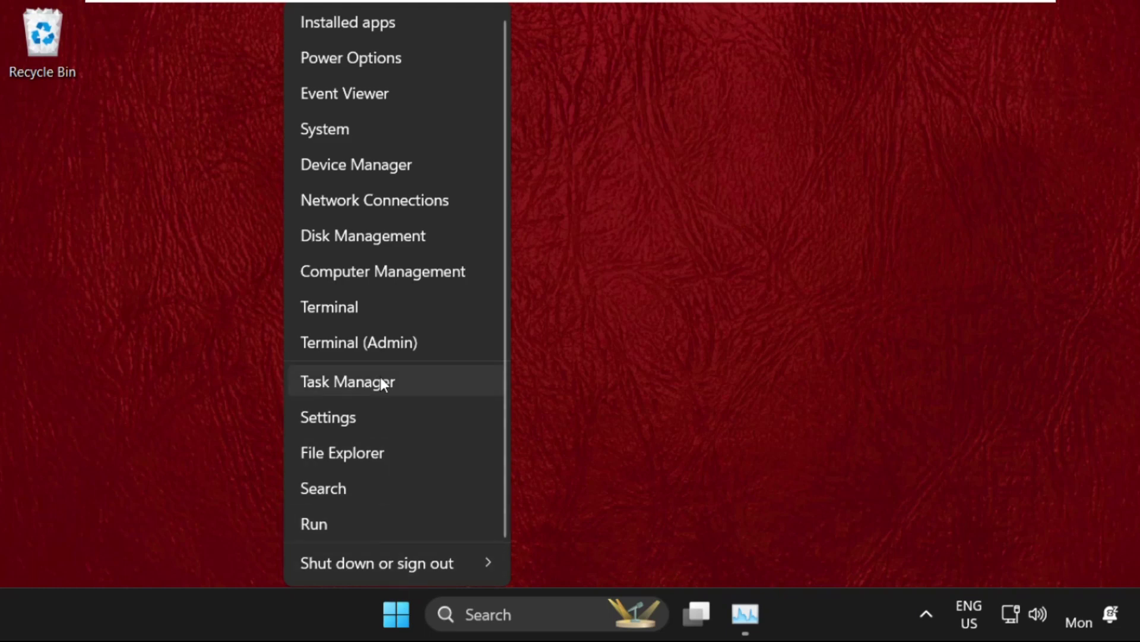
{"action": "left_click", "coordinate": [395, 160]}
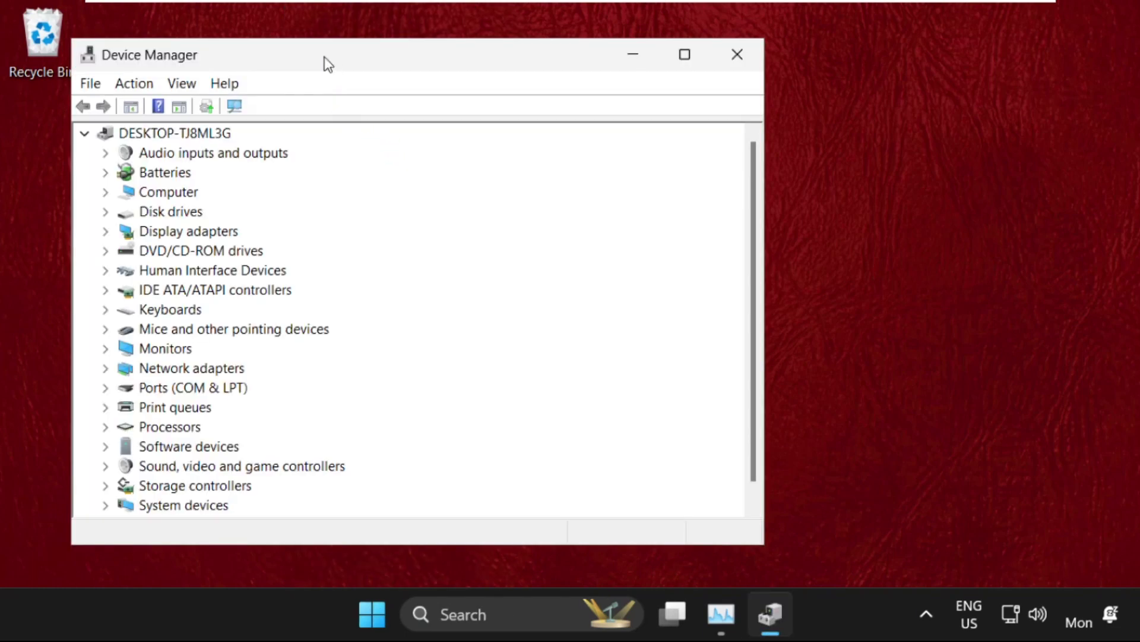
{"action": "left_click_drag", "start_coordinate": [324, 56], "coordinate": [492, 54]}
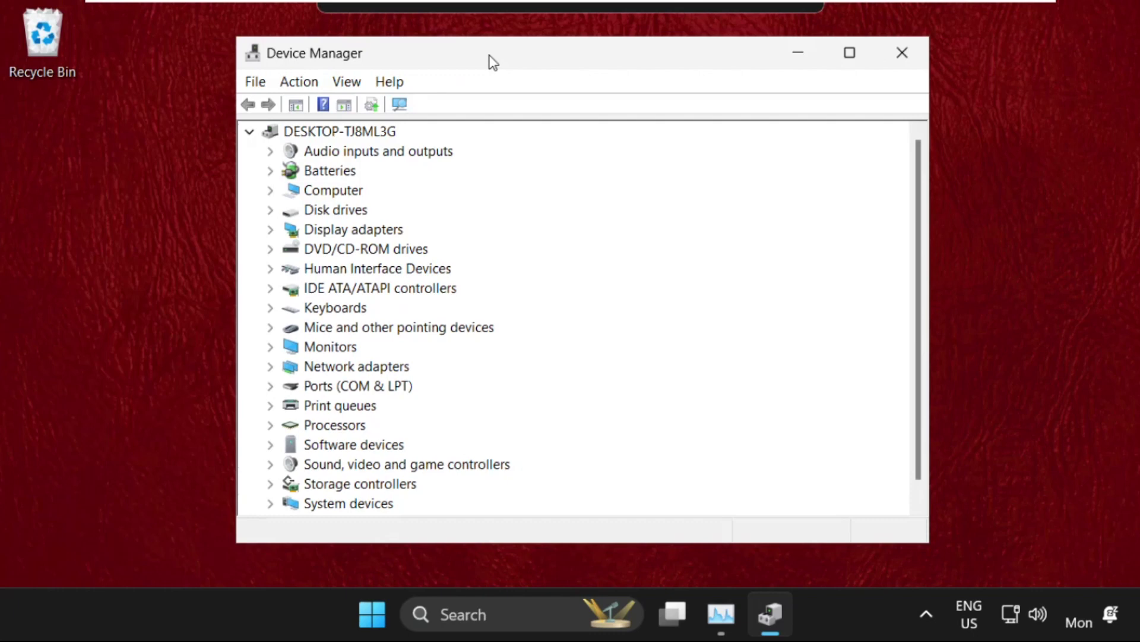
{"action": "left_click", "coordinate": [273, 228]}
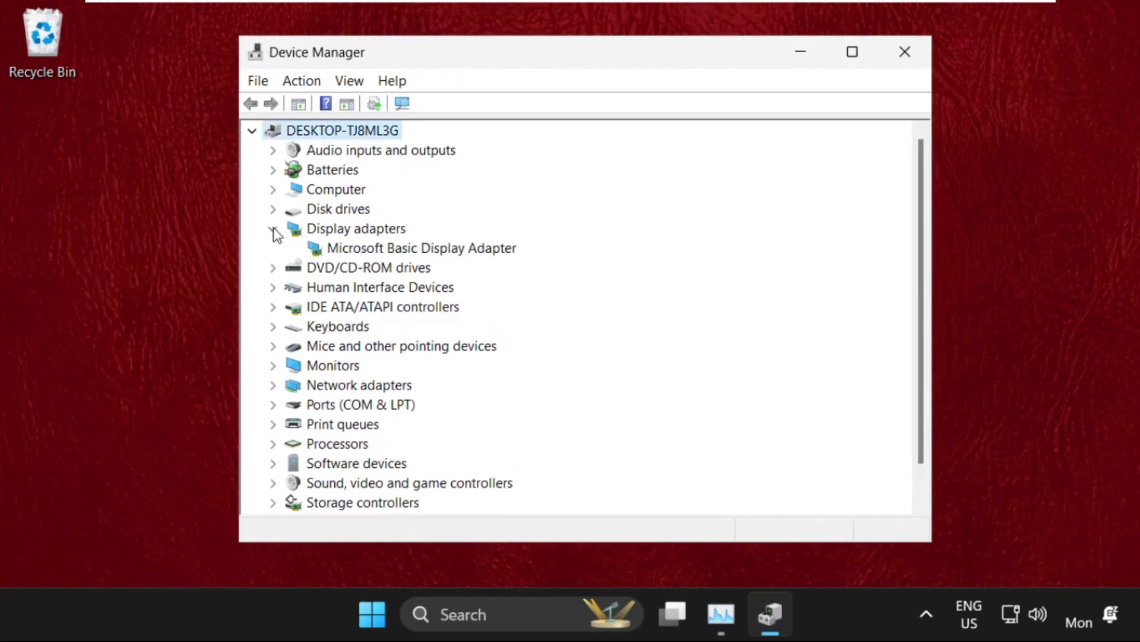
{"action": "right_click", "coordinate": [413, 248]}
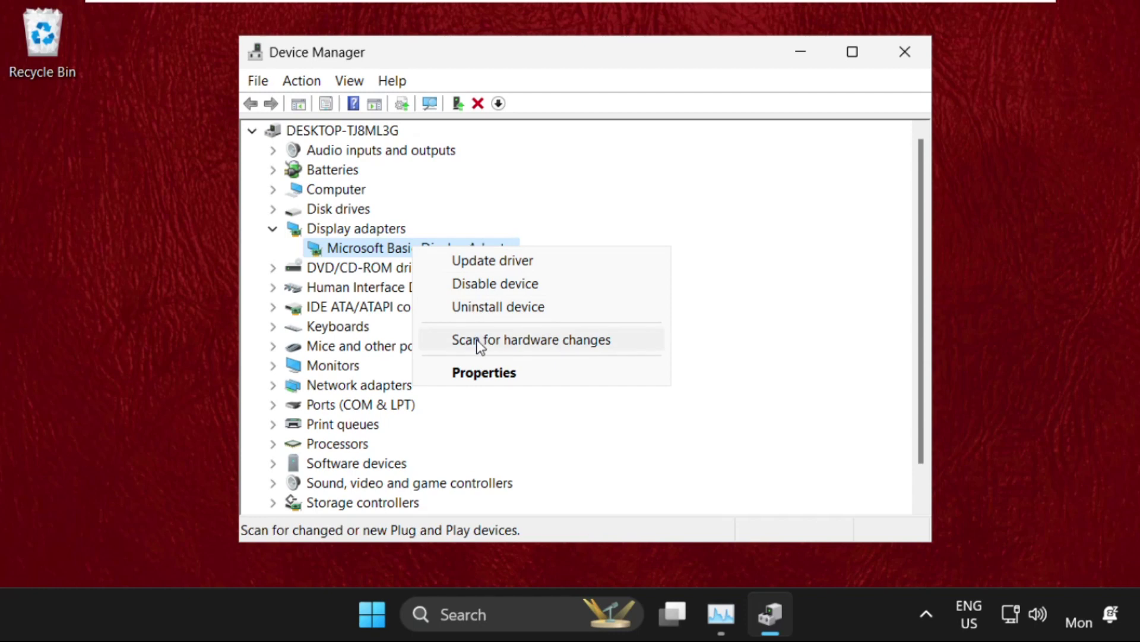
{"action": "left_click", "coordinate": [483, 372]}
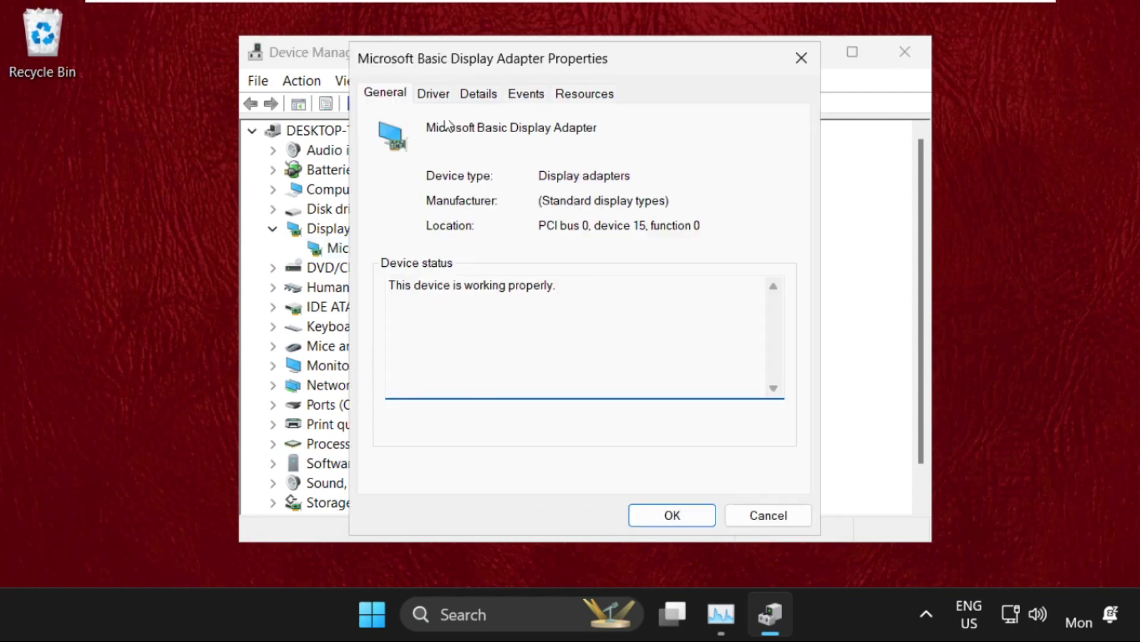
Auto-search for a display adapter driver, which finds the best one already installed, then close everything
{"action": "left_click", "coordinate": [435, 95]}
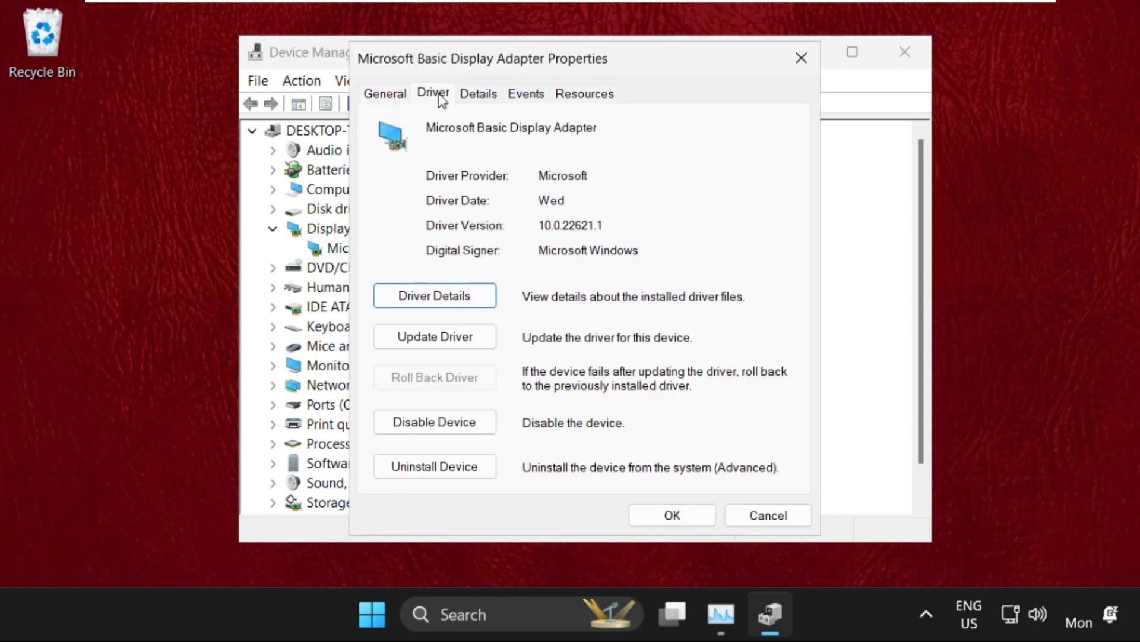
{"action": "left_click", "coordinate": [429, 340]}
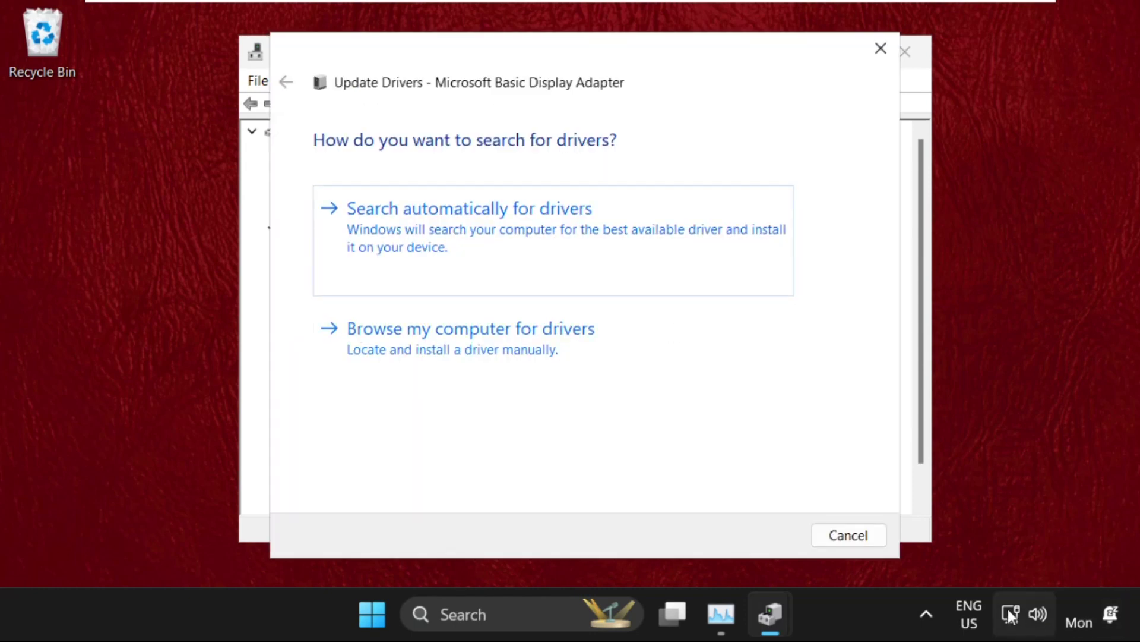
{"action": "left_click", "coordinate": [493, 267]}
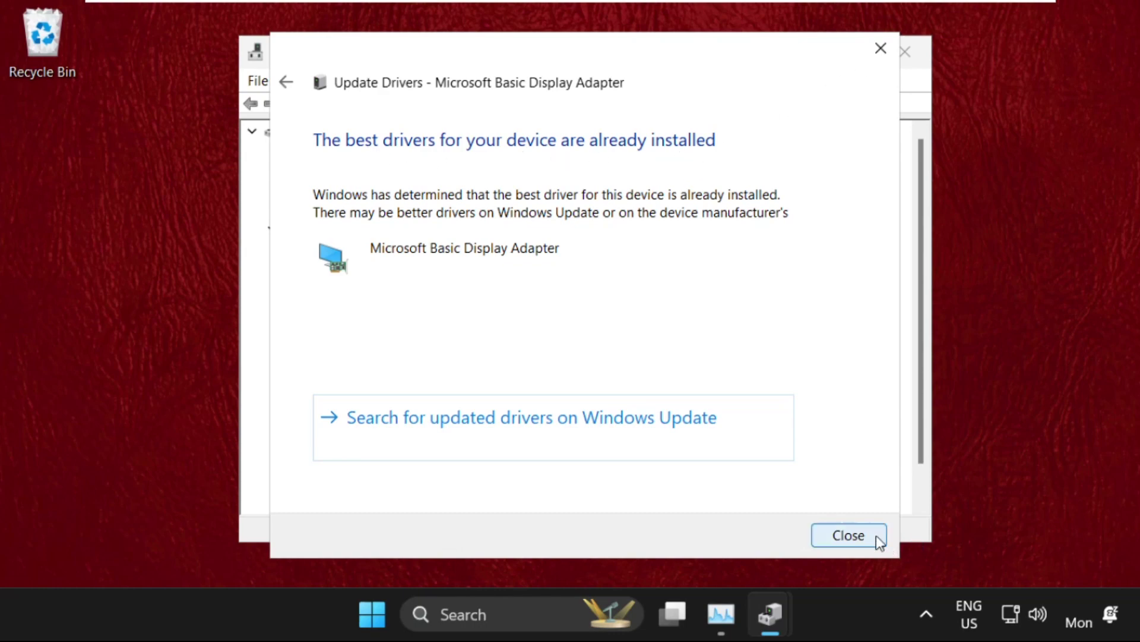
{"action": "left_click", "coordinate": [849, 534]}
{"action": "left_click", "coordinate": [800, 54]}
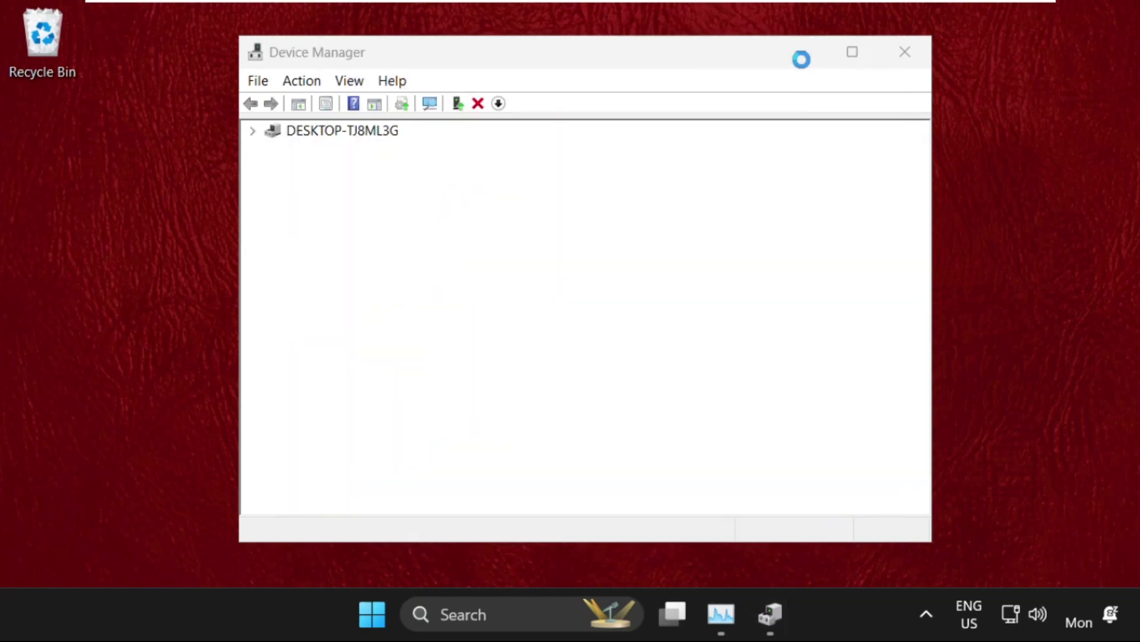
{"action": "left_click", "coordinate": [903, 51]}
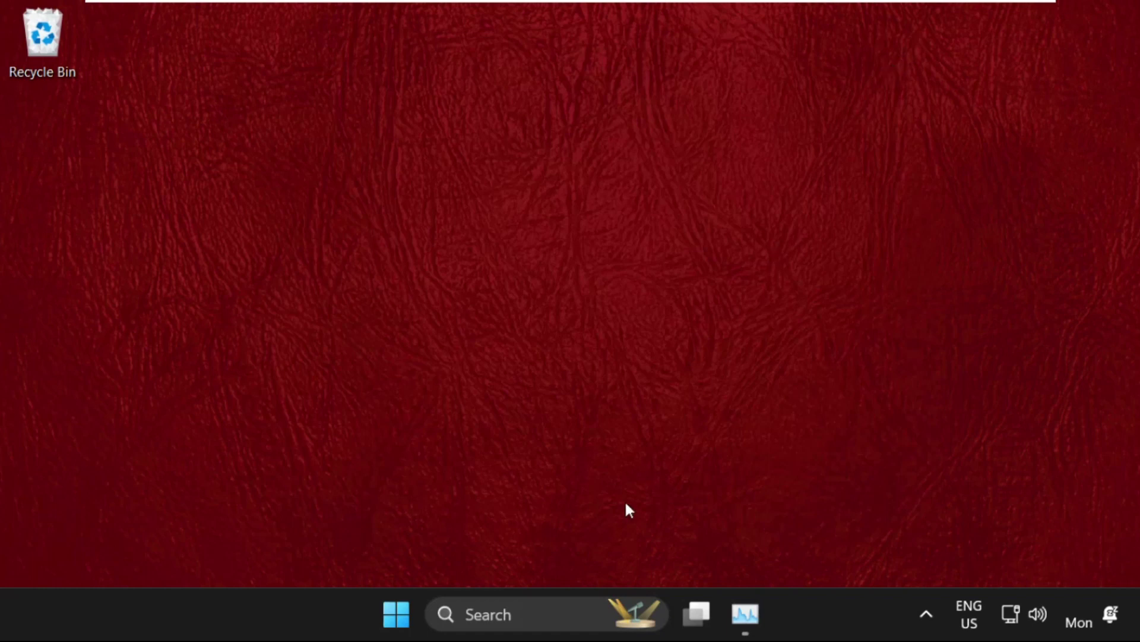
Launch Disk Cleanup for C: from search and rescan including system files
{"action": "left_click", "coordinate": [528, 610]}
{"action": "type", "text": "d"}
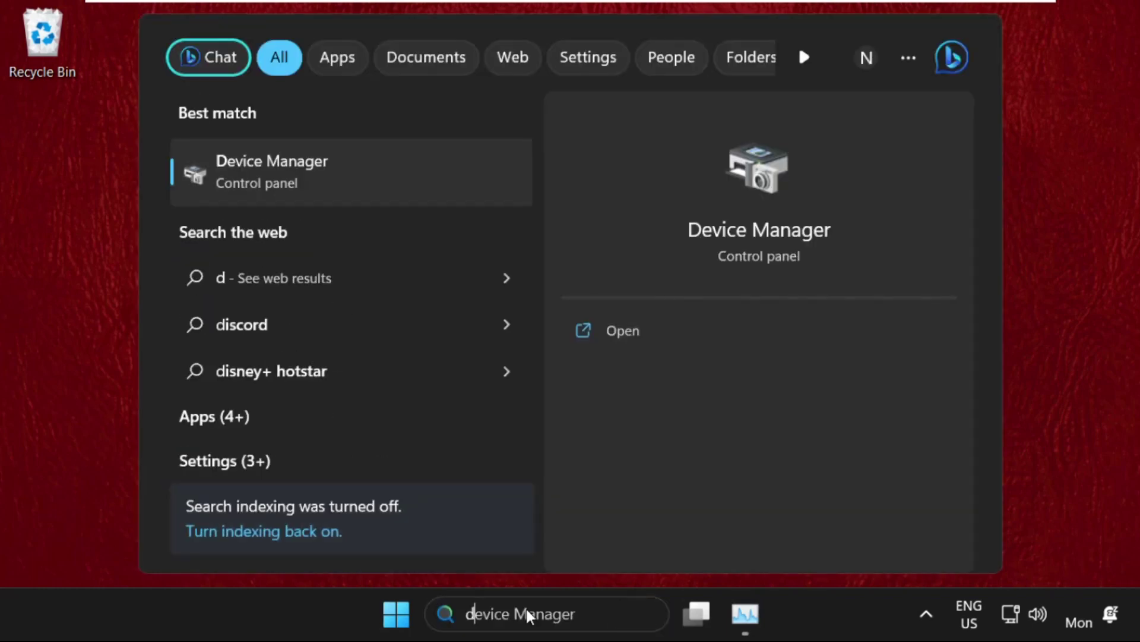
{"action": "type", "text": "isk cl"}
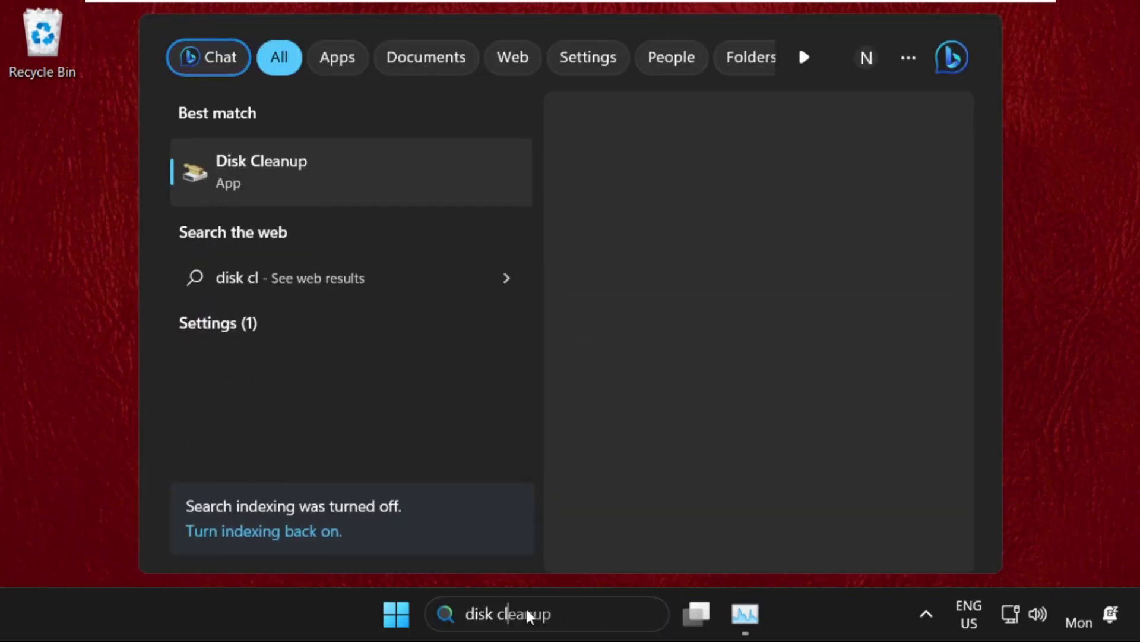
{"action": "type", "text": "ea"}
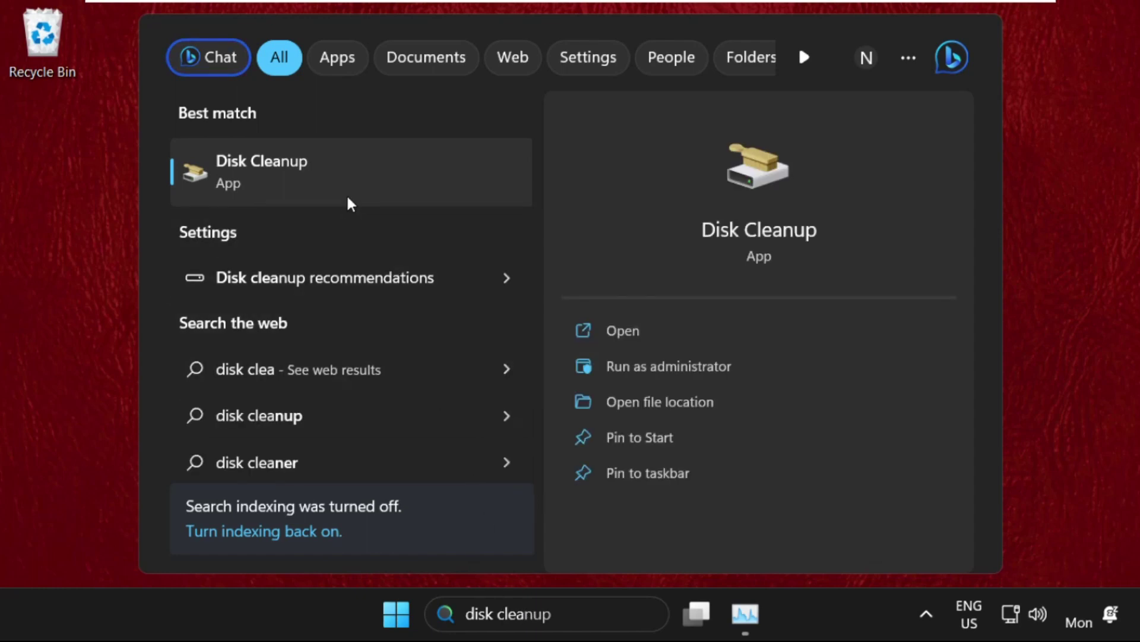
{"action": "left_click", "coordinate": [343, 192]}
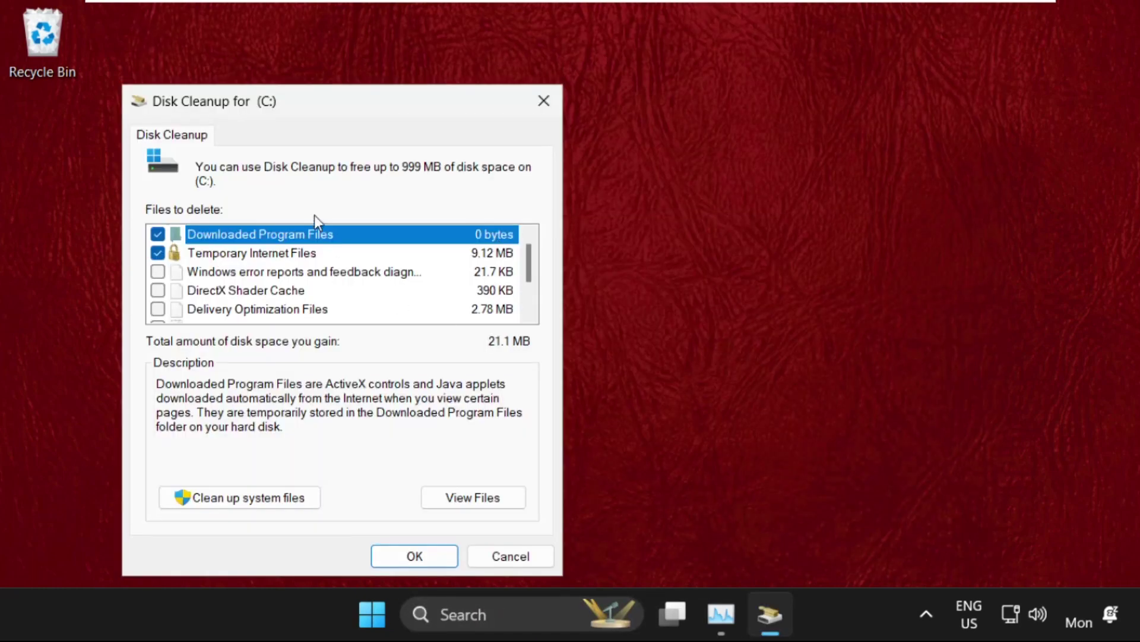
{"action": "left_click_drag", "start_coordinate": [334, 111], "coordinate": [575, 84]}
{"action": "scroll", "coordinate": [540, 247], "scroll_direction": "down", "scroll_amount": 1}
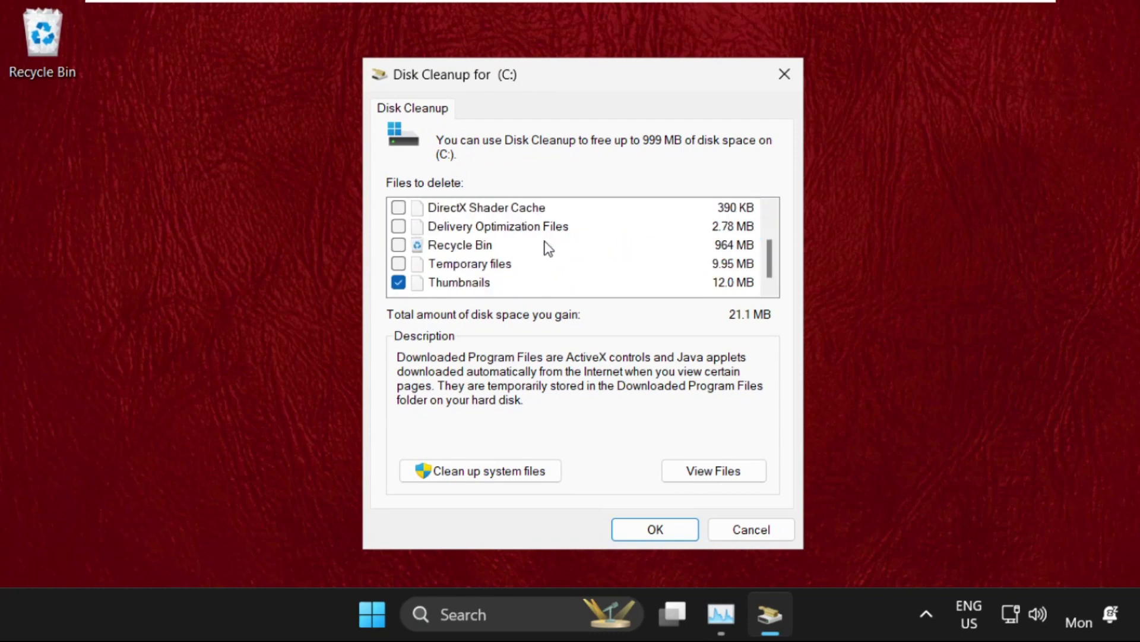
{"action": "left_click", "coordinate": [515, 472]}
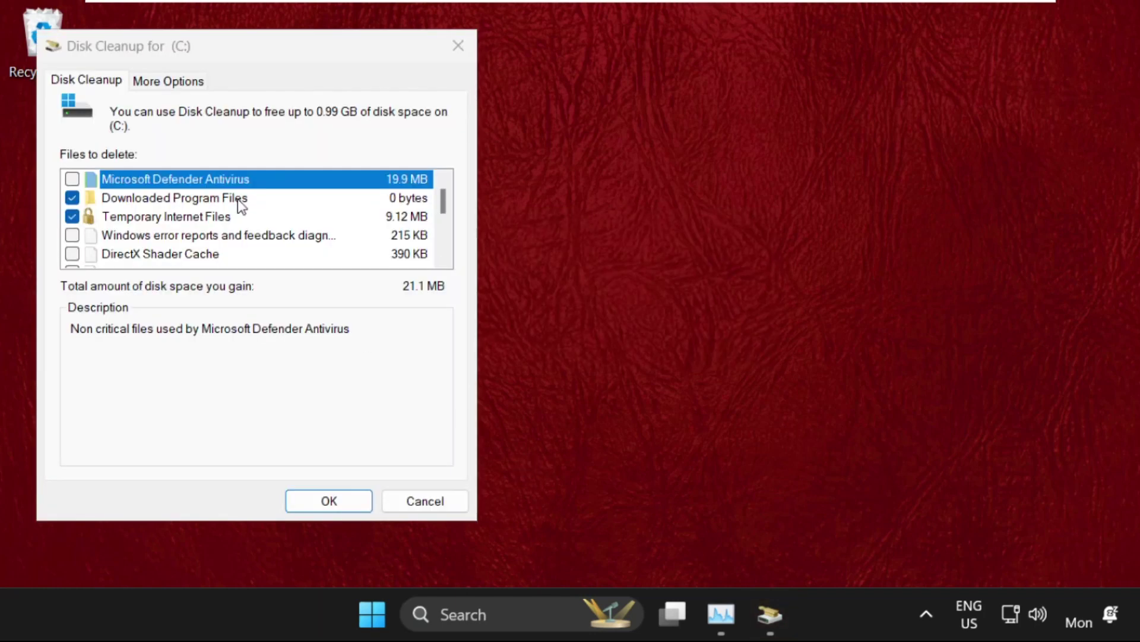
{"action": "left_click_drag", "start_coordinate": [243, 45], "coordinate": [534, 88]}
{"action": "scroll", "coordinate": [503, 241], "scroll_direction": "down", "scroll_amount": 2}
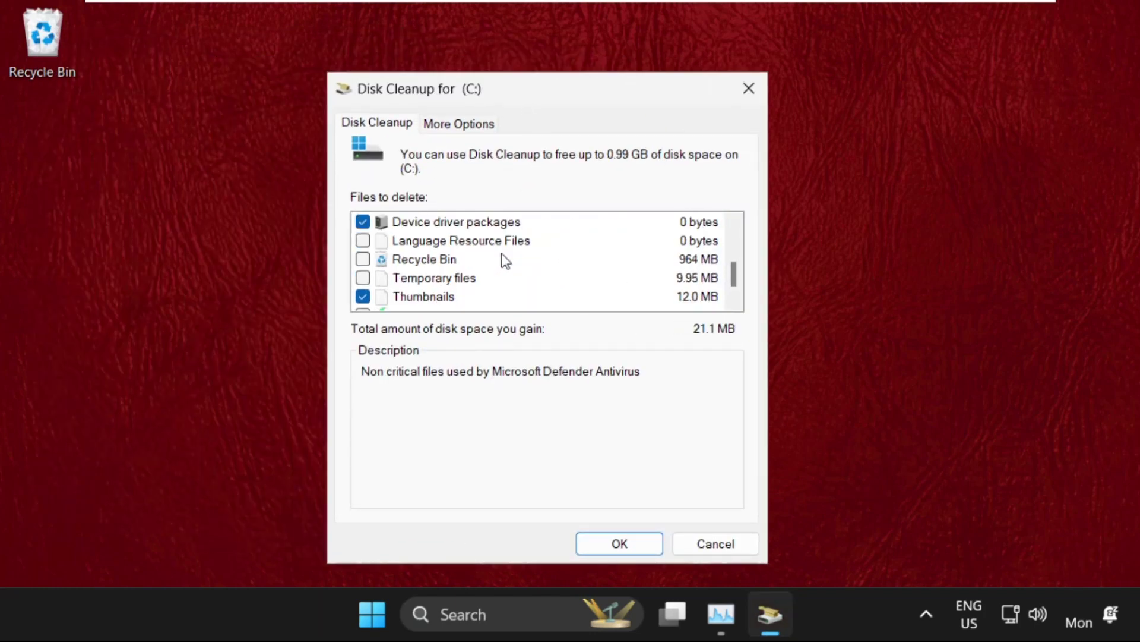
Permanently delete Recycle Bin and Temporary files from C:, then open the Start menu
{"action": "left_click", "coordinate": [362, 277]}
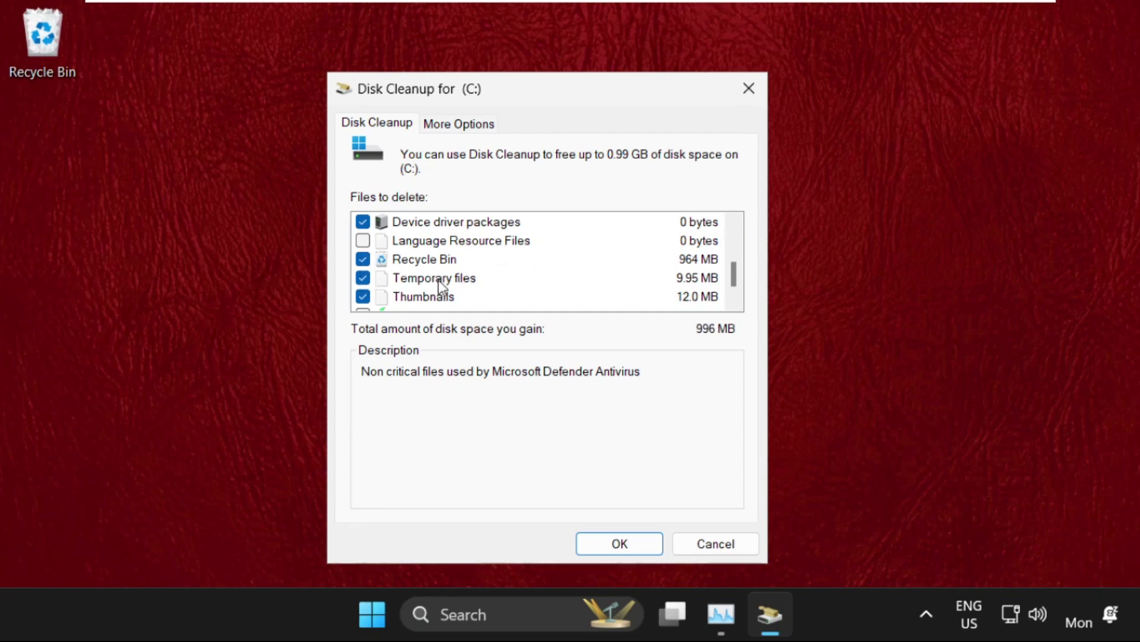
{"action": "scroll", "coordinate": [438, 280], "scroll_direction": "down", "scroll_amount": 1}
{"action": "scroll", "coordinate": [439, 281], "scroll_direction": "up", "scroll_amount": 2}
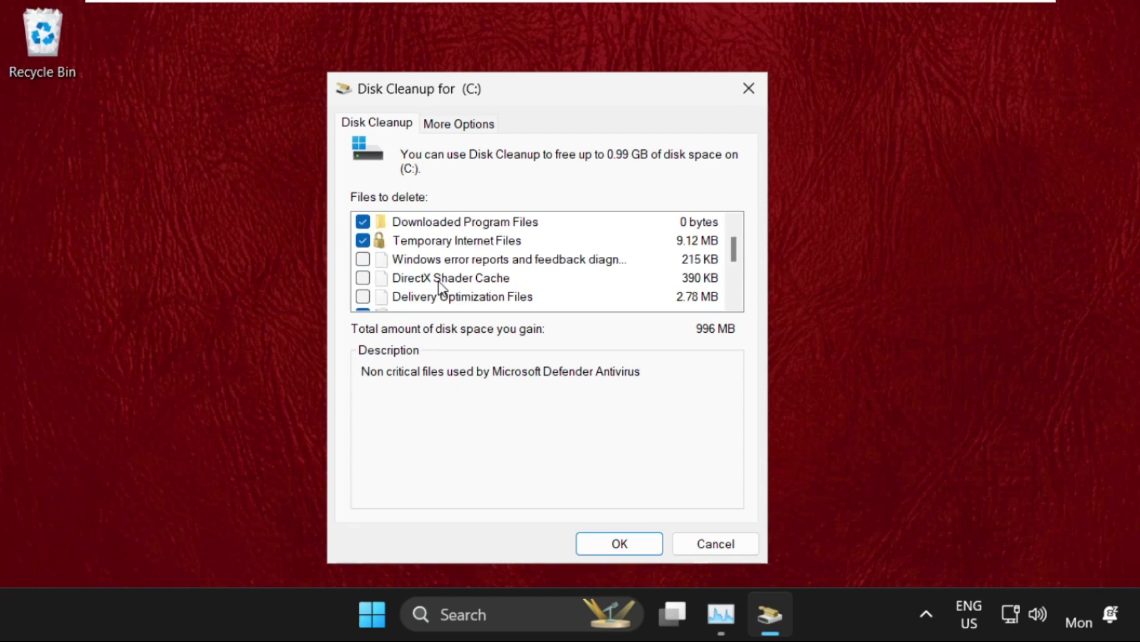
{"action": "scroll", "coordinate": [439, 281], "scroll_direction": "up", "scroll_amount": 1}
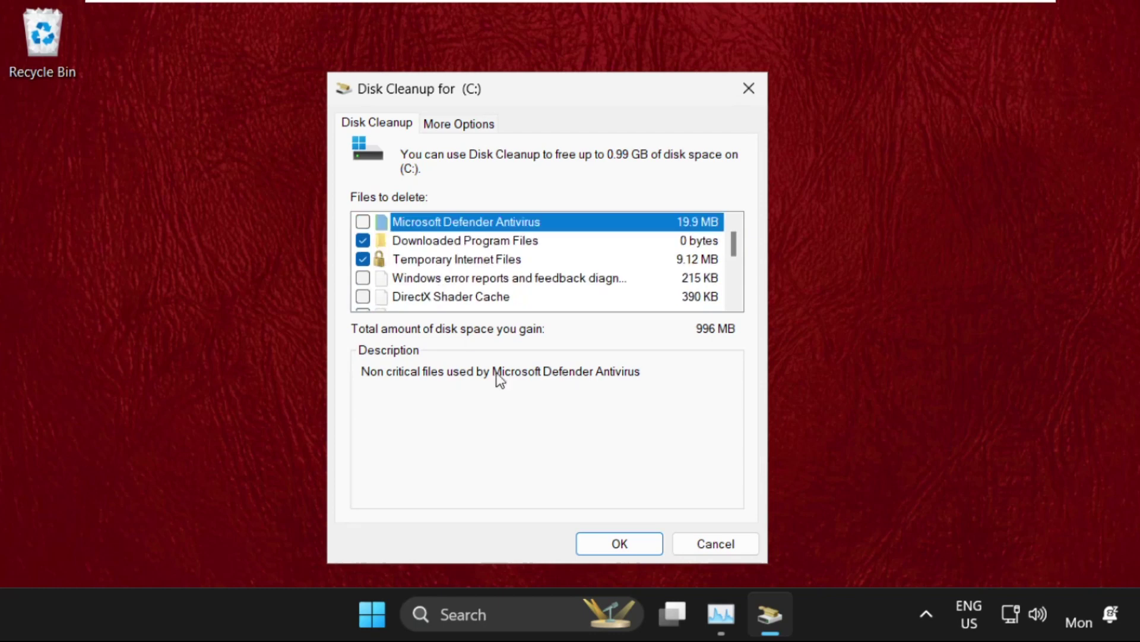
{"action": "left_click", "coordinate": [643, 542]}
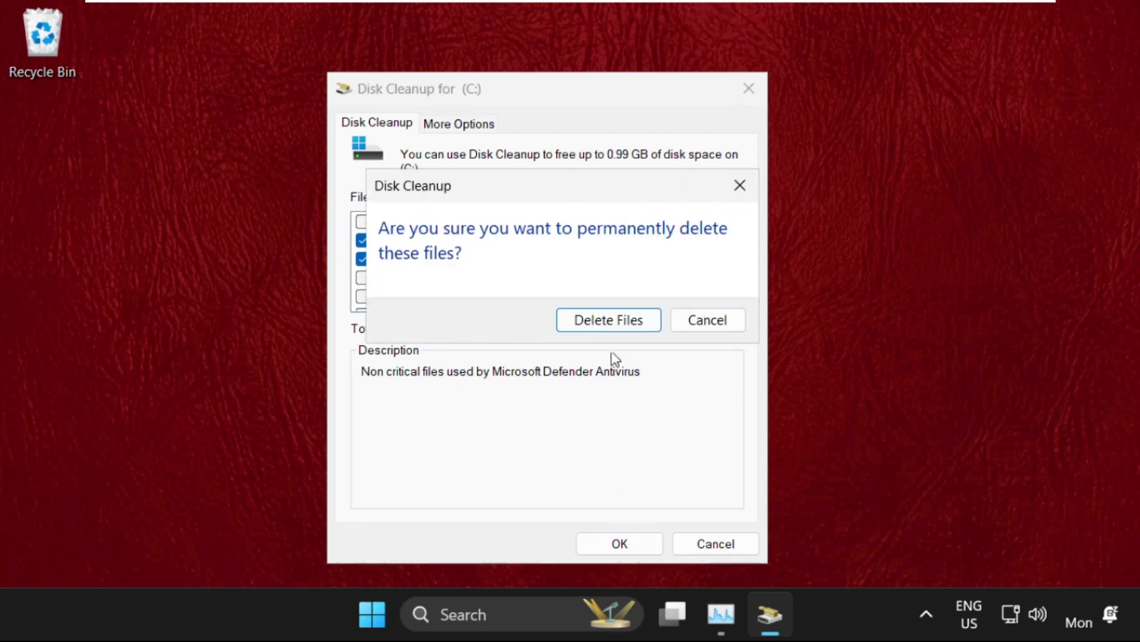
{"action": "left_click", "coordinate": [618, 324]}
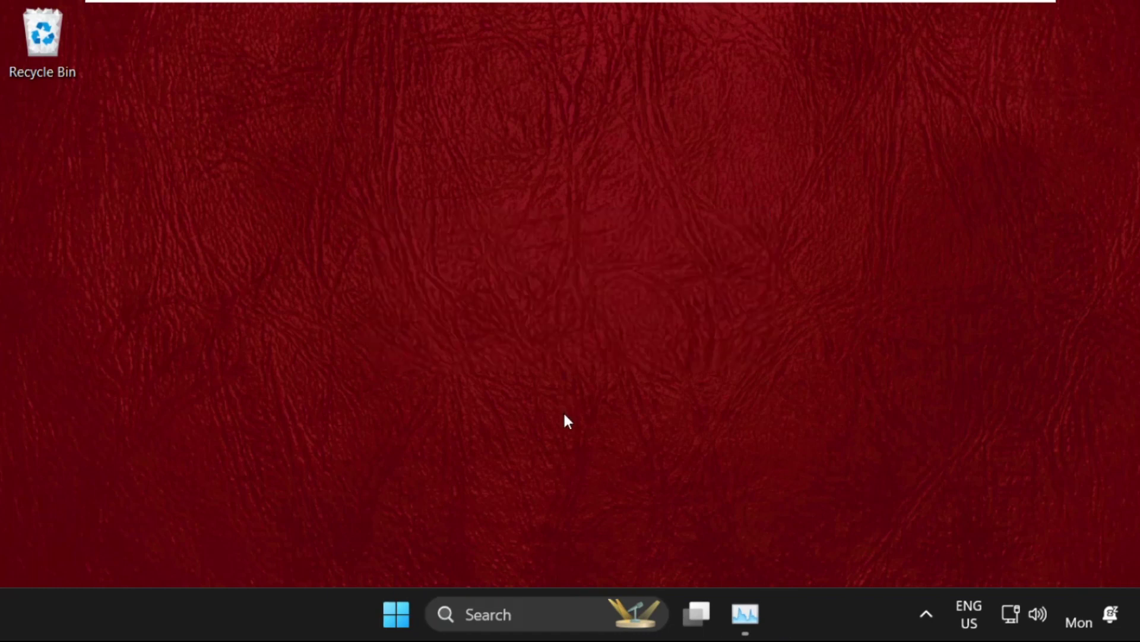
{"action": "left_click", "coordinate": [399, 617]}
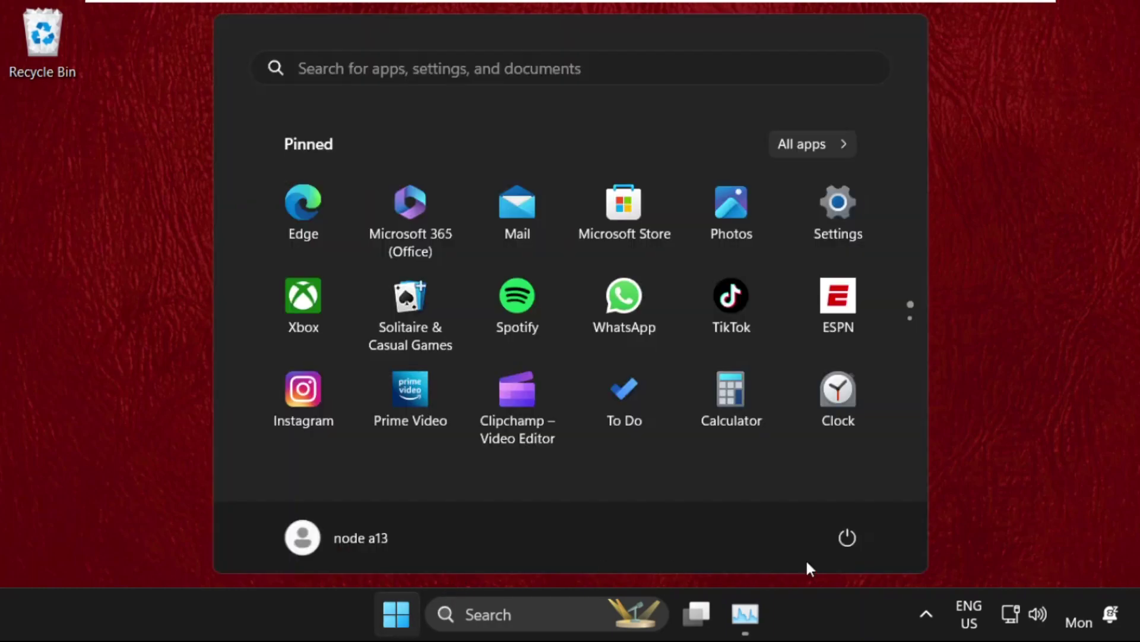